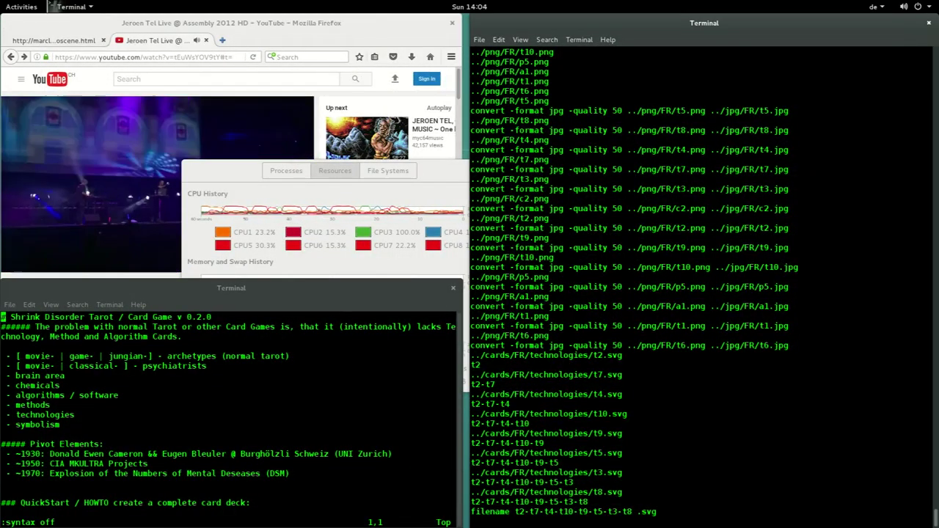
Step: Switch to Inkscape, copy the whole SpinalCord Impant card from t6.svg into templateA4.svg, group it and close t6.svg
{"action": "key", "text": "ctrl+alt+Up"}
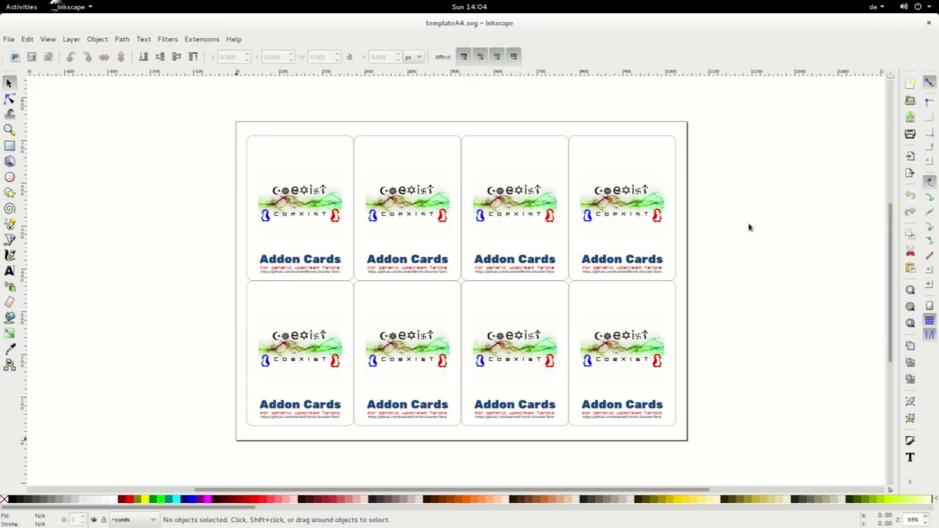
{"action": "key", "text": "ctrl+alt+Up"}
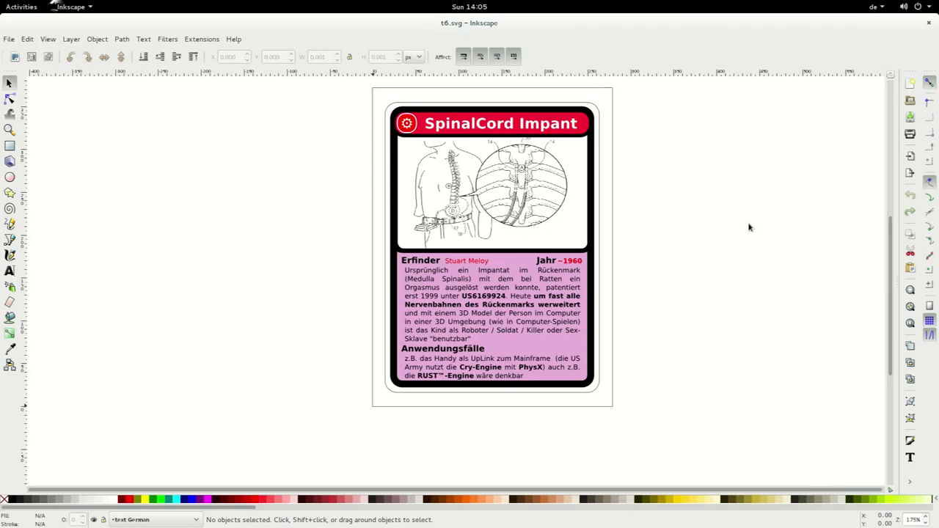
{"action": "key", "text": "ctrl+alt+a"}
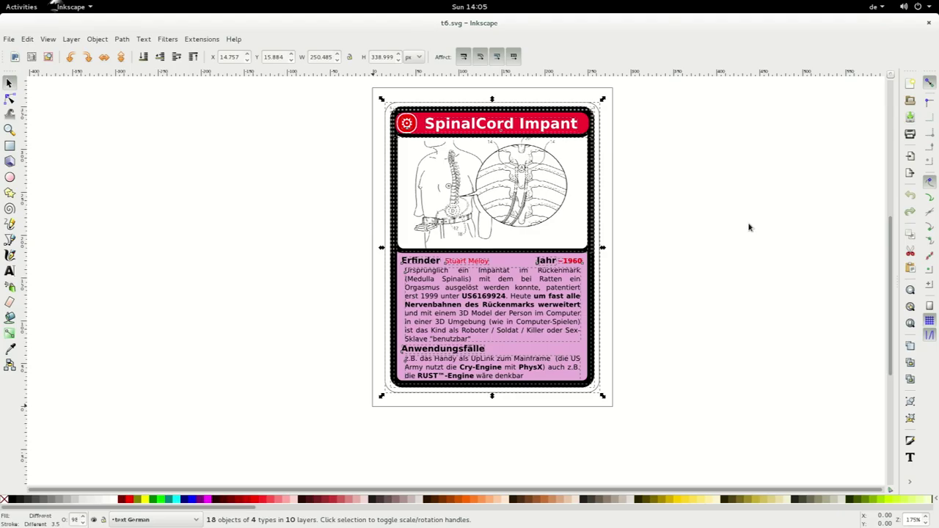
{"action": "key", "text": "ctrl+Tab"}
{"action": "key", "text": "ctrl+v"}
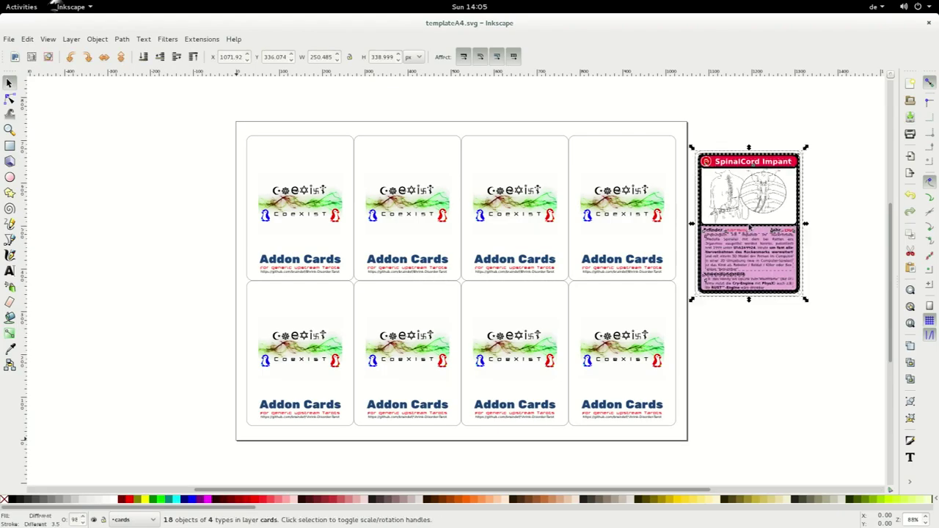
{"action": "key", "text": "alt+Tab"}
{"action": "key", "text": "ctrl+w"}
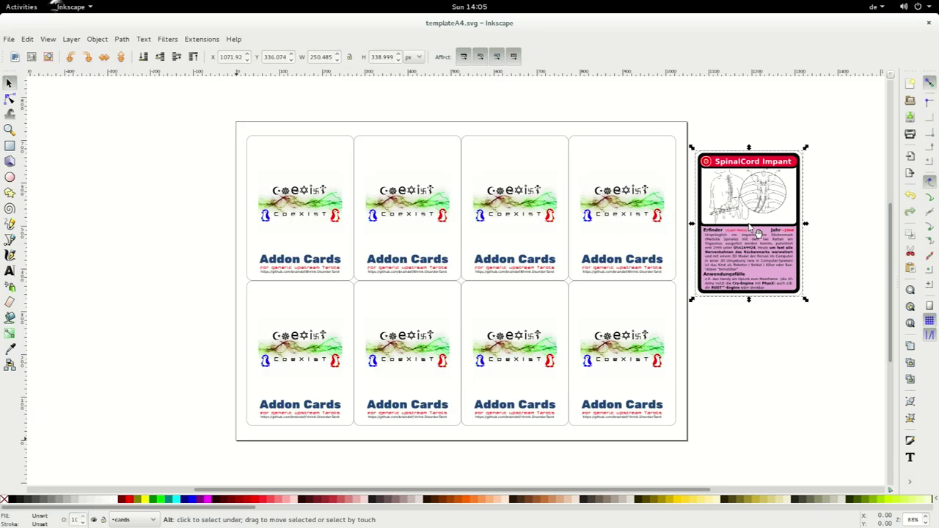
Step: Copy all objects of the Stimoceiver card from t1.svg into templateA4.svg beside the page and group them
{"action": "key", "text": "alt+Tab"}
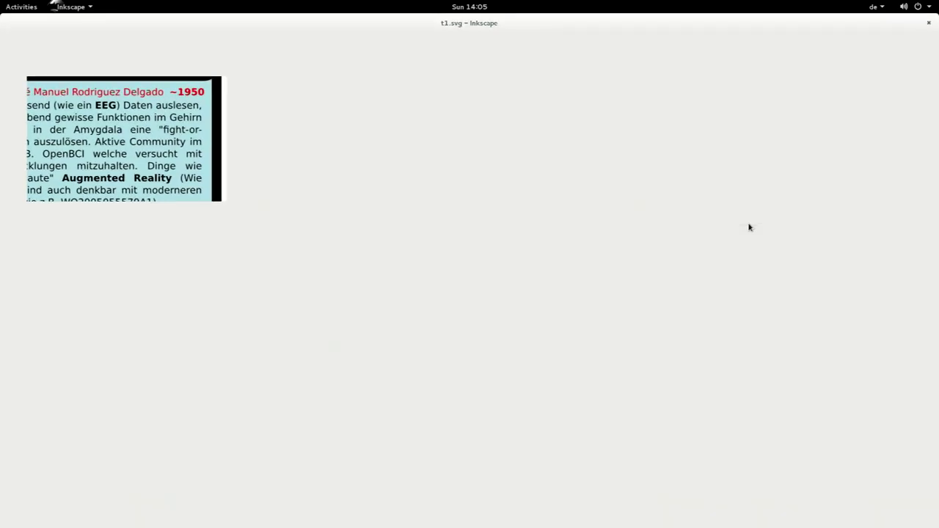
{"action": "key", "text": "ctrl+alt+a"}
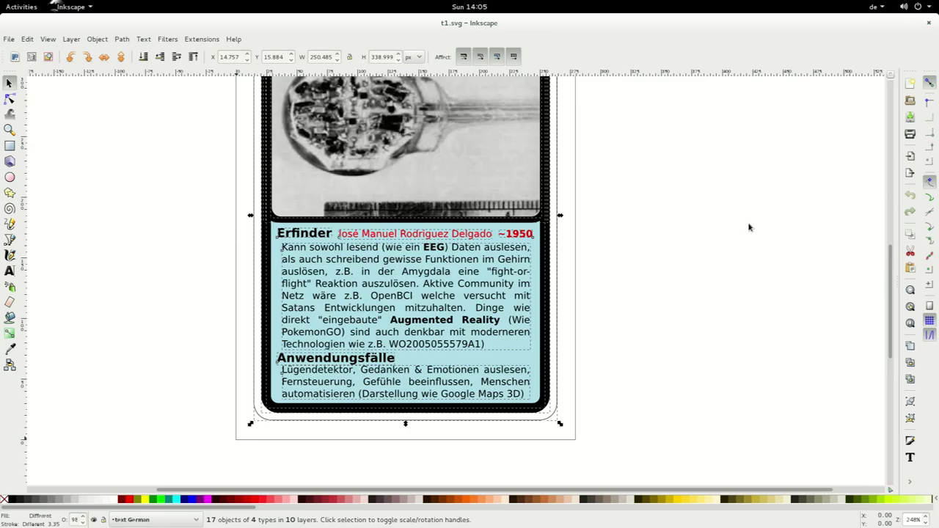
{"action": "key", "text": "alt+Tab"}
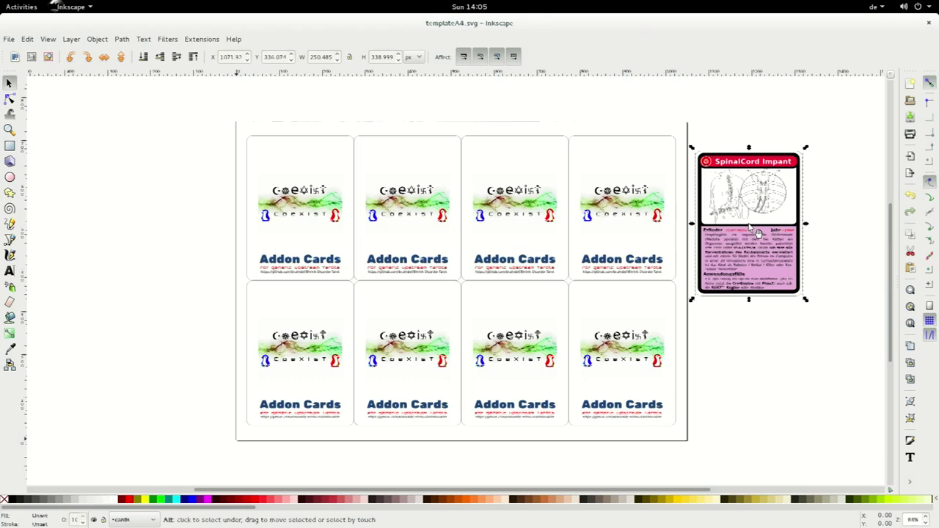
{"action": "key", "text": "ctrl+v"}
{"action": "key", "text": "ctrl+g"}
{"action": "key", "text": "alt+Tab"}
{"action": "key", "text": "alt+Tab"}
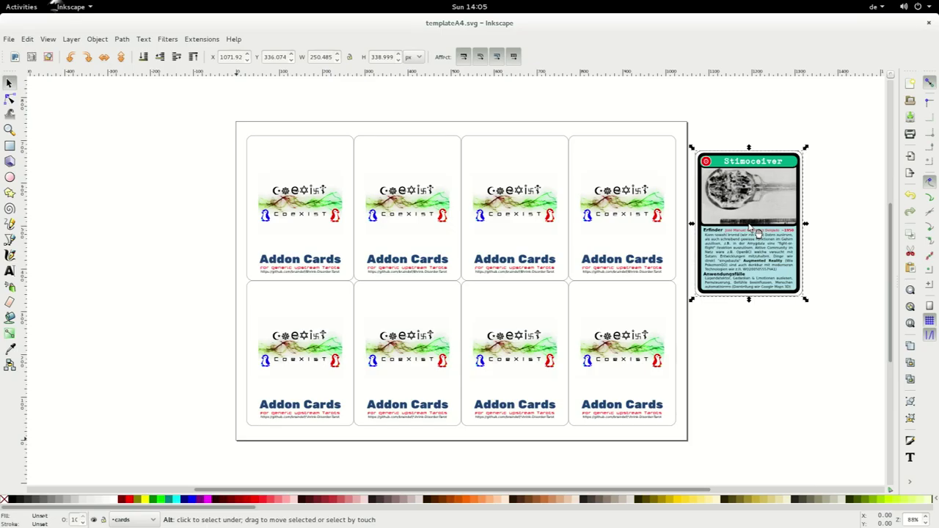
Step: Copy all objects of the B.F. Skinner card from p5.svg into templateA4.svg beside the page and group them
{"action": "key", "text": "alt+Tab"}
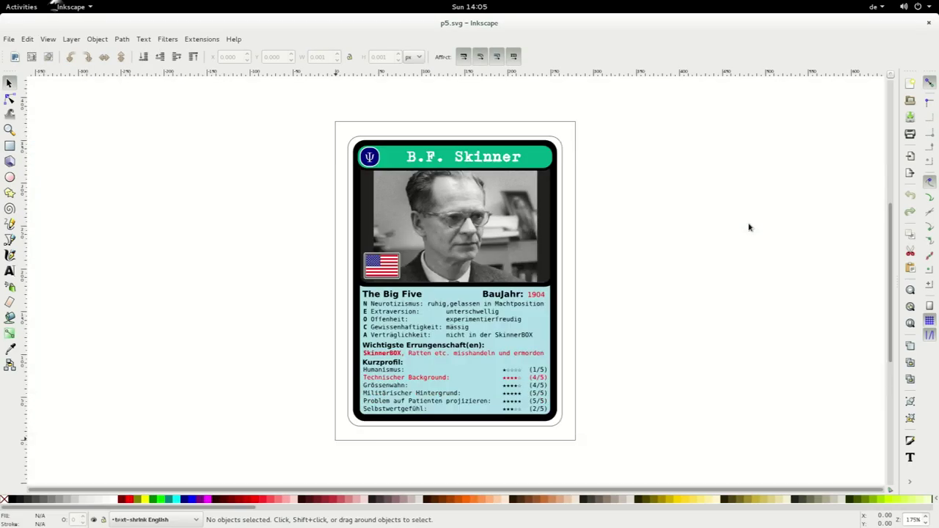
{"action": "key", "text": "ctrl+alt+a"}
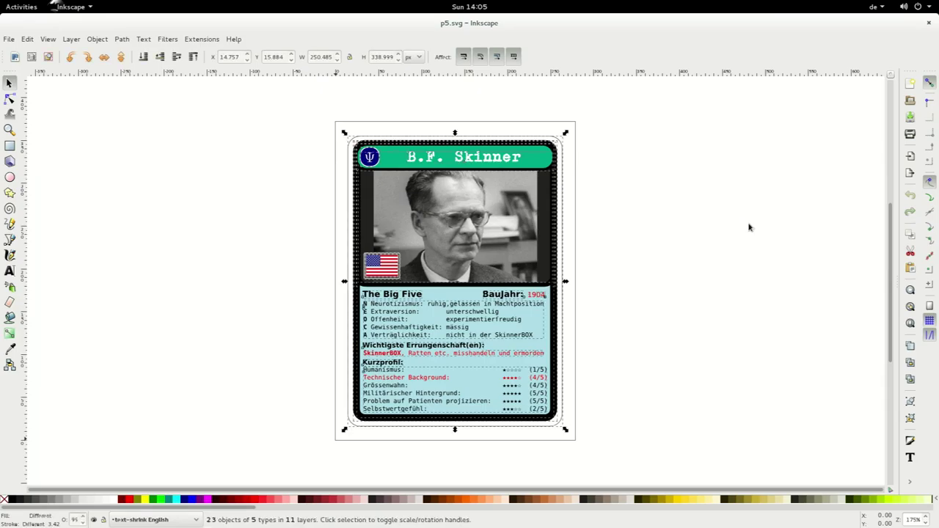
{"action": "key", "text": "ctrl+c"}
{"action": "key", "text": "alt+Tab"}
{"action": "key", "text": "ctrl+v"}
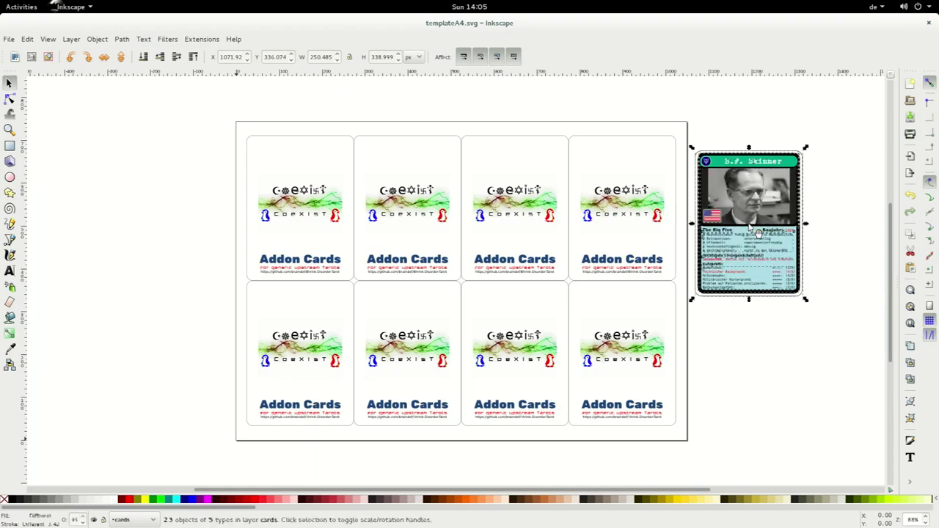
{"action": "key", "text": "alt+Tab"}
{"action": "key", "text": "alt+Tab"}
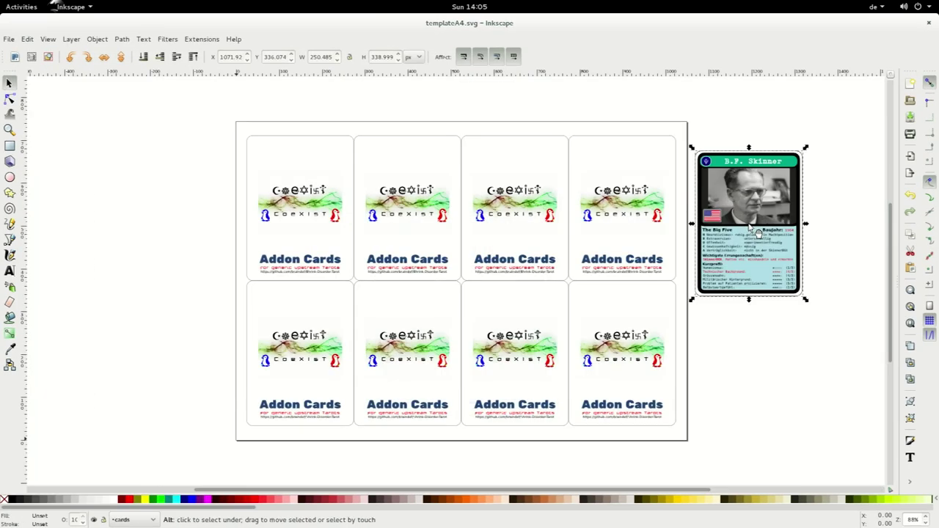
Step: Copy the whole Joint / Spliff card from c2.svg into templateA4.svg, group its objects and close c2.svg
{"action": "key", "text": "alt+Tab"}
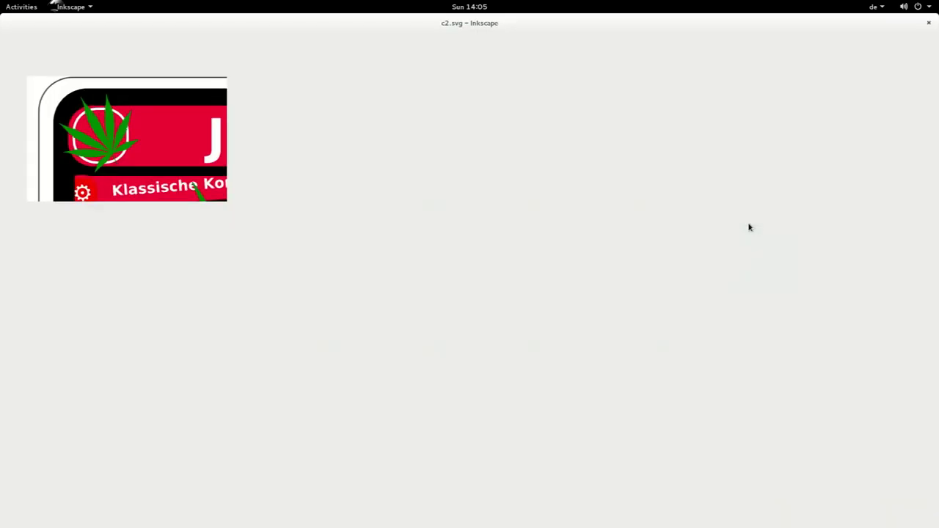
{"action": "key", "text": "ctrl+alt+a"}
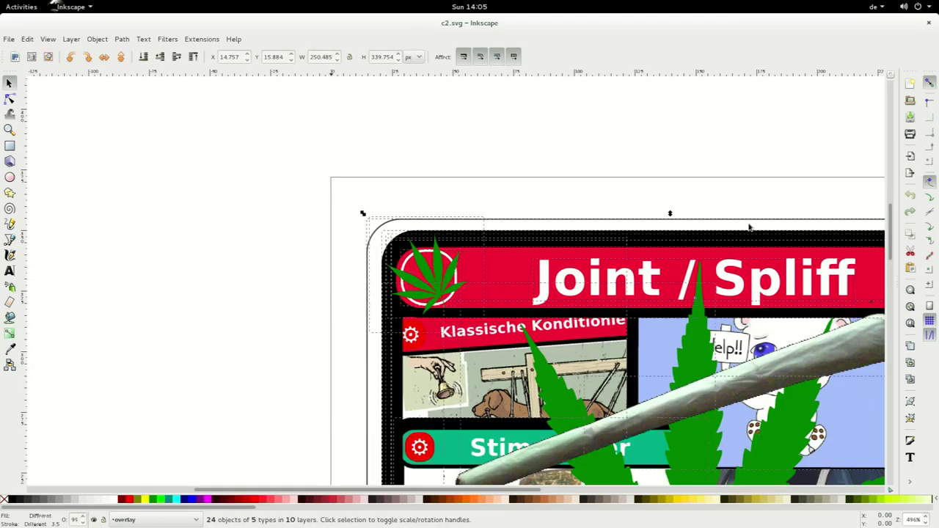
{"action": "key", "text": "ctrl+c"}
{"action": "key", "text": "alt+Tab"}
{"action": "key", "text": "ctrl+v"}
{"action": "key", "text": "ctrl+g"}
{"action": "key", "text": "ctrl+v"}
{"action": "key", "text": "ctrl+g"}
{"action": "key", "text": "alt+Tab"}
{"action": "key", "text": "alt+F4"}
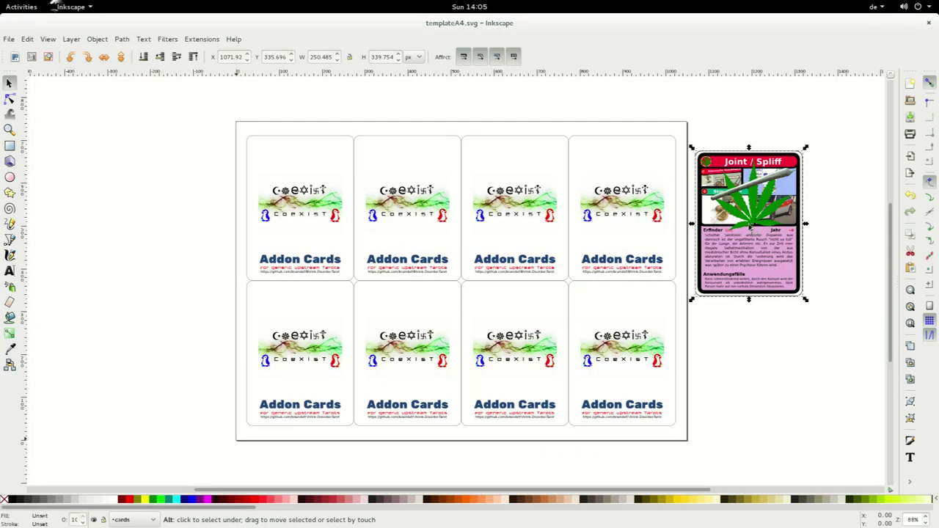
Step: Copy all objects of the Normal-Verteilung card from a1.svg into templateA4.svg beside the page and group them
{"action": "key", "text": "alt+Tab"}
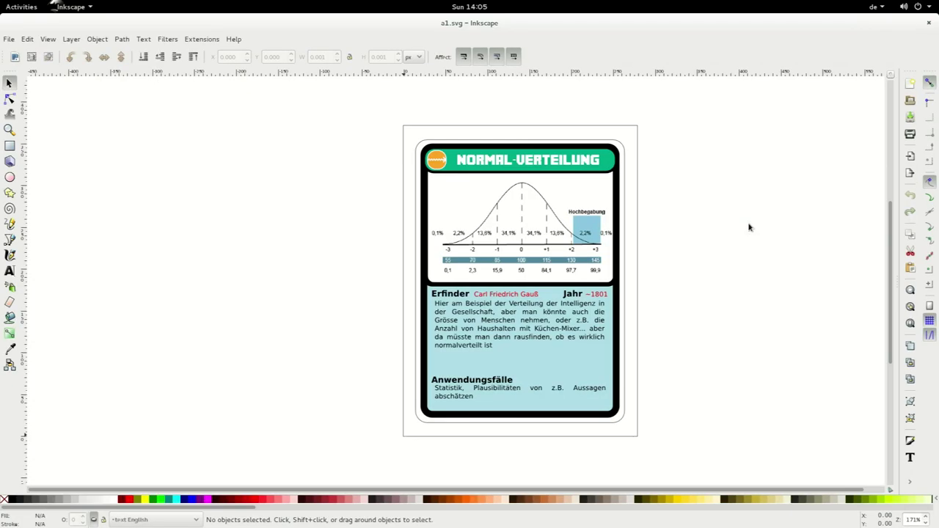
{"action": "key", "text": "ctrl+alt+a"}
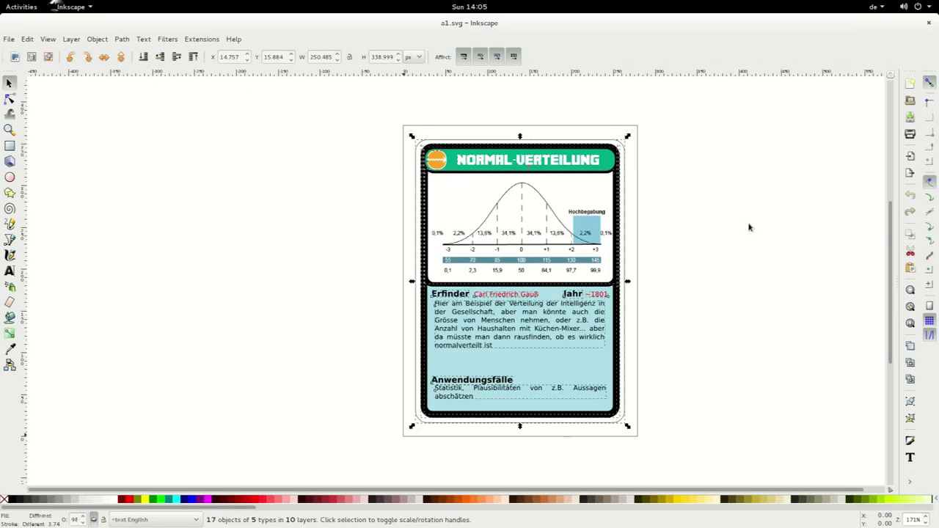
{"action": "key", "text": "alt+Tab"}
{"action": "key", "text": "ctrl+v"}
{"action": "key", "text": "ctrl+g"}
{"action": "key", "text": "alt+Tab"}
{"action": "key", "text": "alt+Tab"}
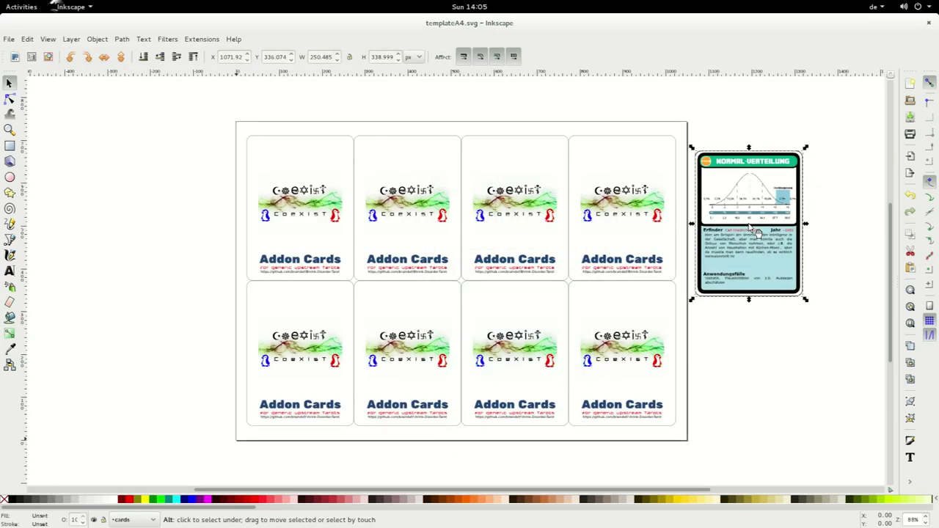
Step: Copy all objects of the SkinnerBOX card from t2.svg into templateA6.svg and group them
{"action": "key", "text": "alt+Tab"}
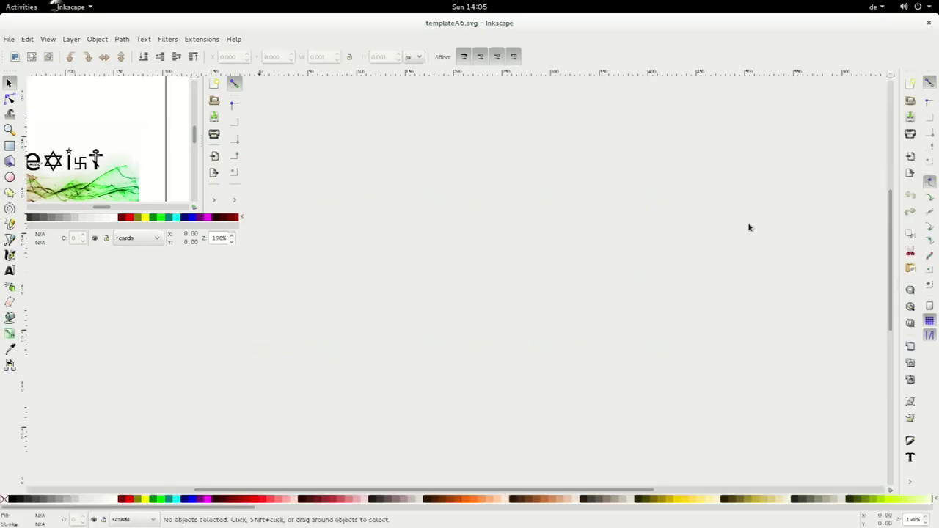
{"action": "key", "text": "alt+Tab"}
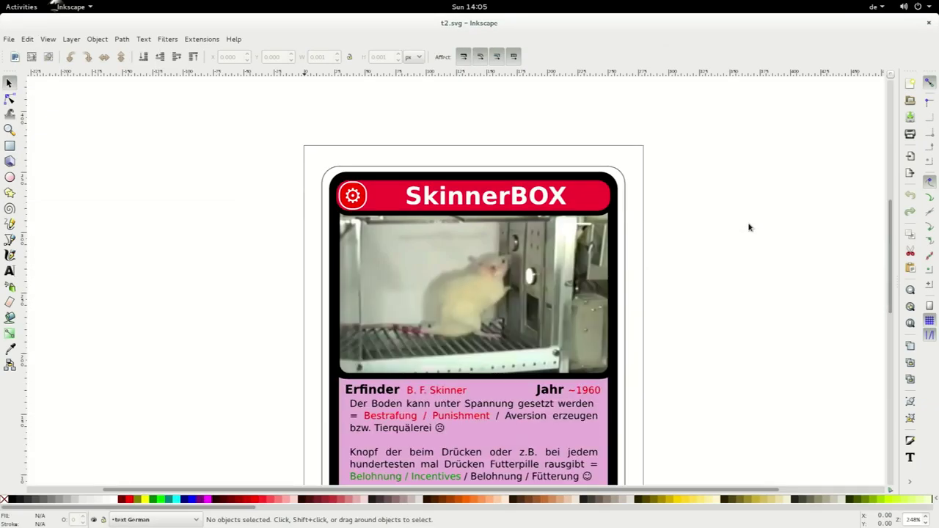
{"action": "key", "text": "ctrl+alt+a"}
{"action": "key", "text": "alt+Tab"}
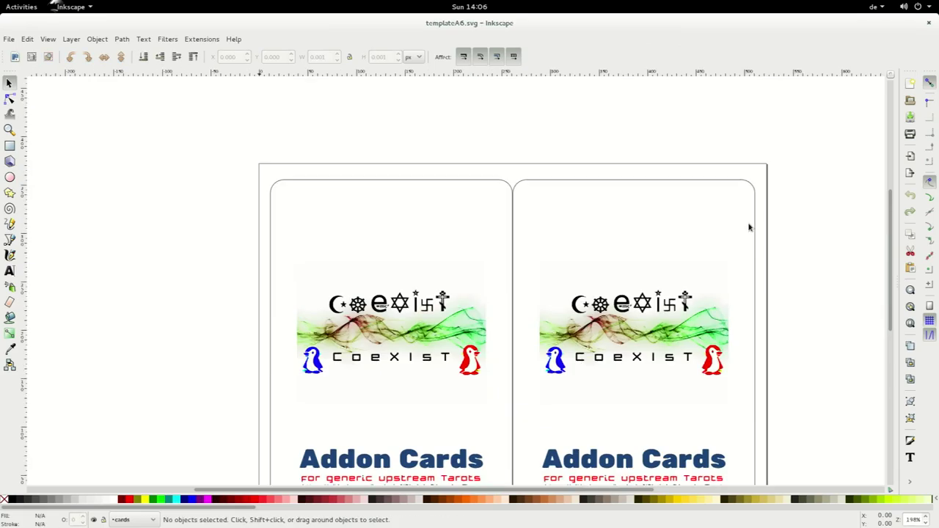
{"action": "key", "text": "ctrl+v"}
{"action": "key", "text": "ctrl+g"}
{"action": "key", "text": "alt+Tab"}
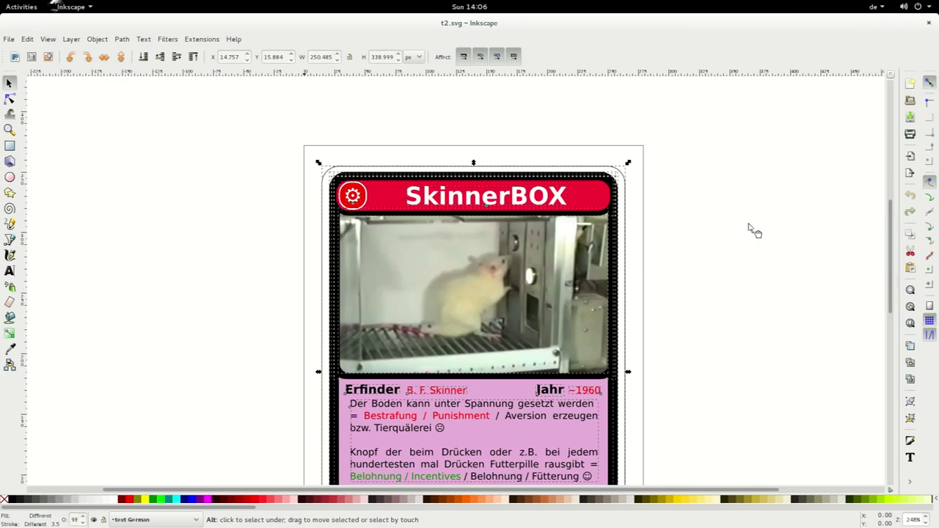
{"action": "key", "text": "alt+Tab"}
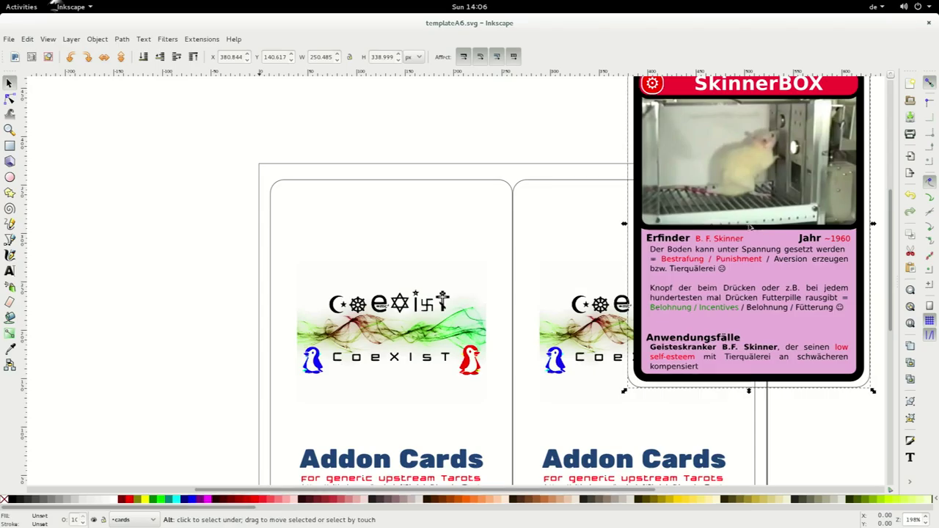
Step: Copy all objects of the 3D Game-Engine card from t7.svg into templateA6.svg and group them
{"action": "key", "text": "alt+Tab"}
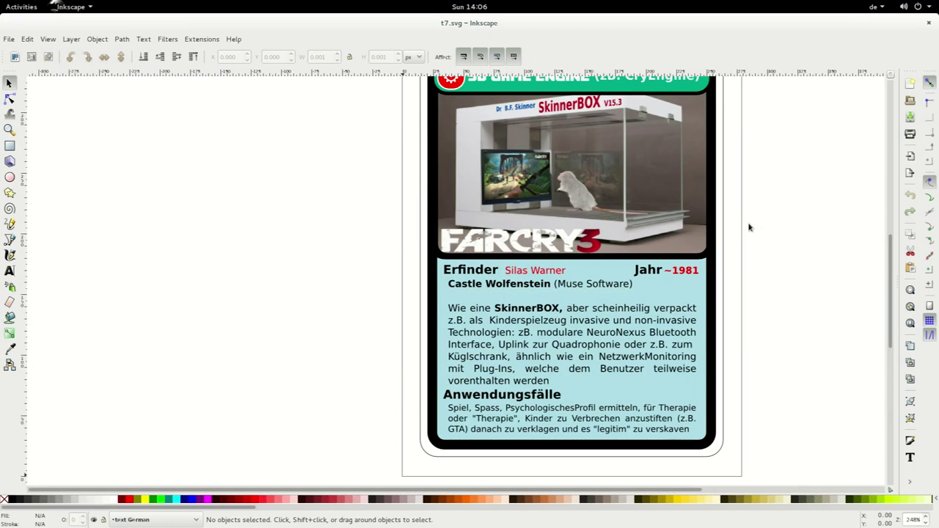
{"action": "key", "text": "ctrl+a"}
{"action": "key", "text": "alt+Tab"}
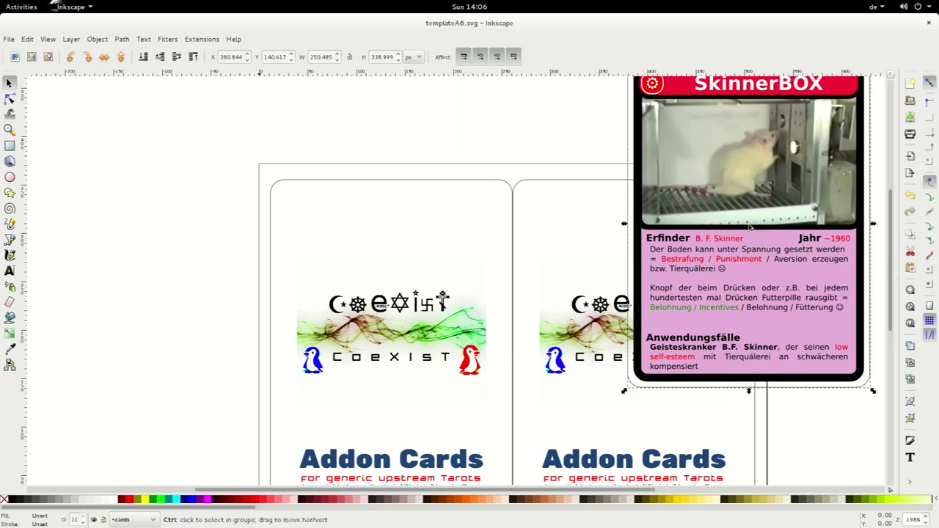
{"action": "key", "text": "ctrl+alt+v"}
{"action": "key", "text": "ctrl+g"}
{"action": "key", "text": "alt+Tab"}
{"action": "key", "text": "alt+Tab"}
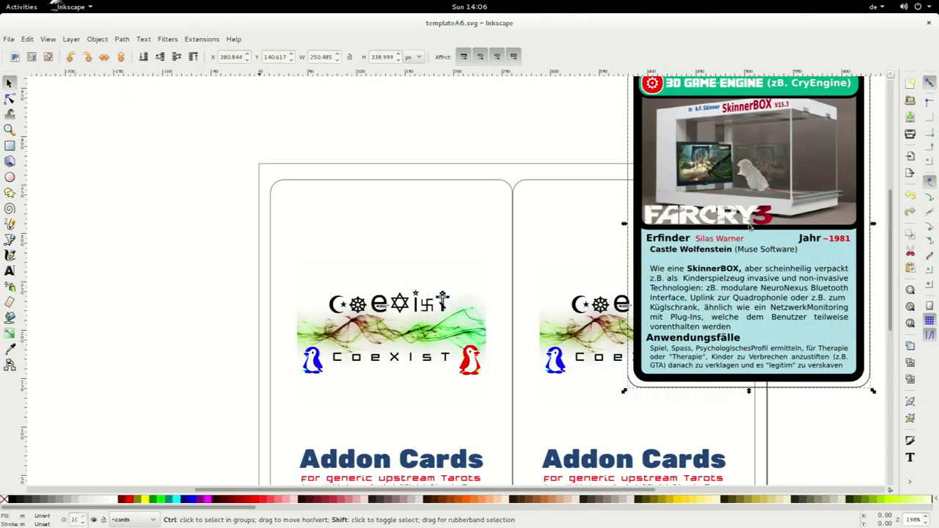
Step: Align the two card groups to the A6 page's frames, with 3D Game-Engine on the left and SkinnerBOX on the right
{"action": "key", "text": "ctrl+shift+a"}
{"action": "key", "text": "ctrl+alt+KP_5"}
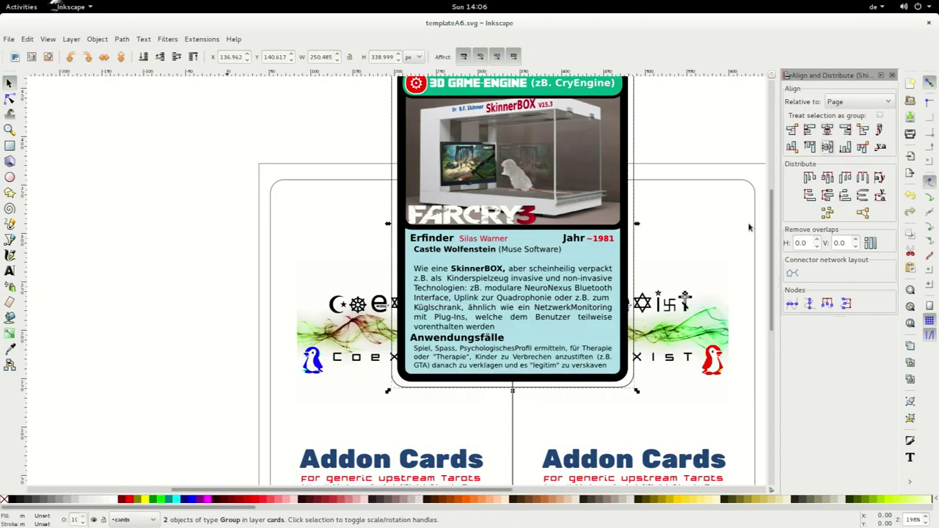
{"action": "key", "text": "ctrl+alt+h"}
Step: Save the assembled sheet as t2-t7.svg in the A6 folder, then close it and the empty new document
{"action": "key", "text": "ctrl+shift+s"}
{"action": "type", "text": "t2-t7"}
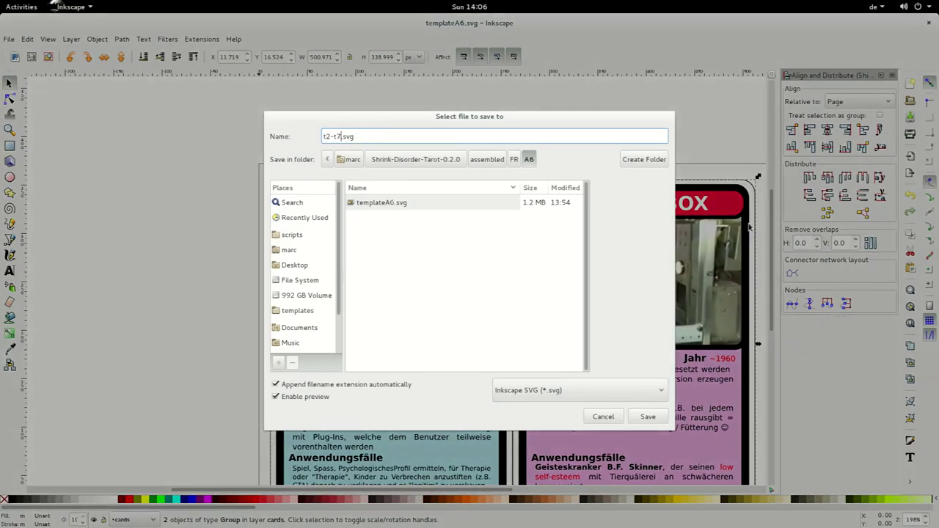
{"action": "key", "text": "Return"}
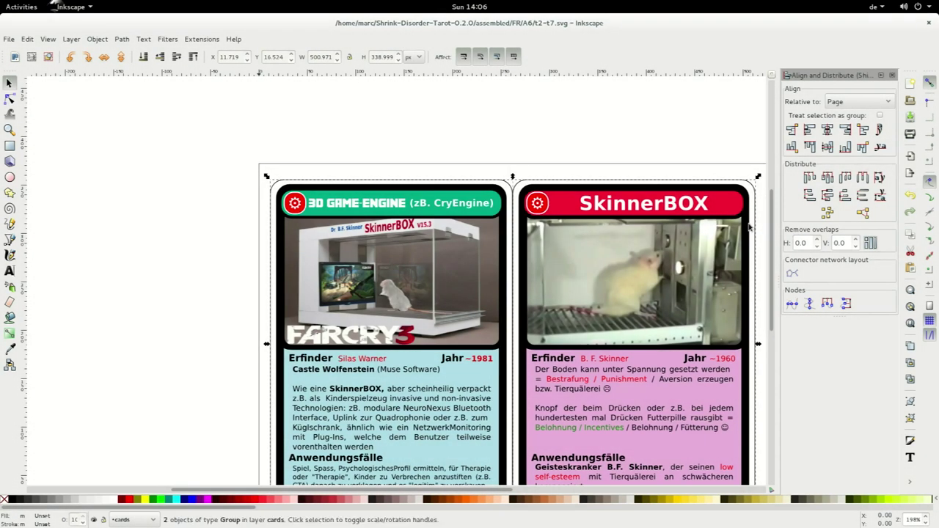
{"action": "key", "text": "ctrl+w"}
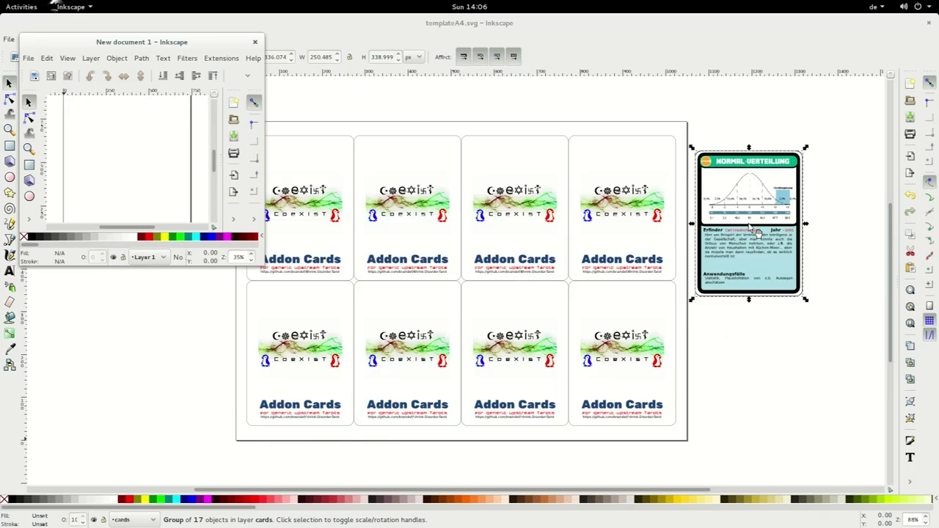
{"action": "key", "text": "ctrl+w"}
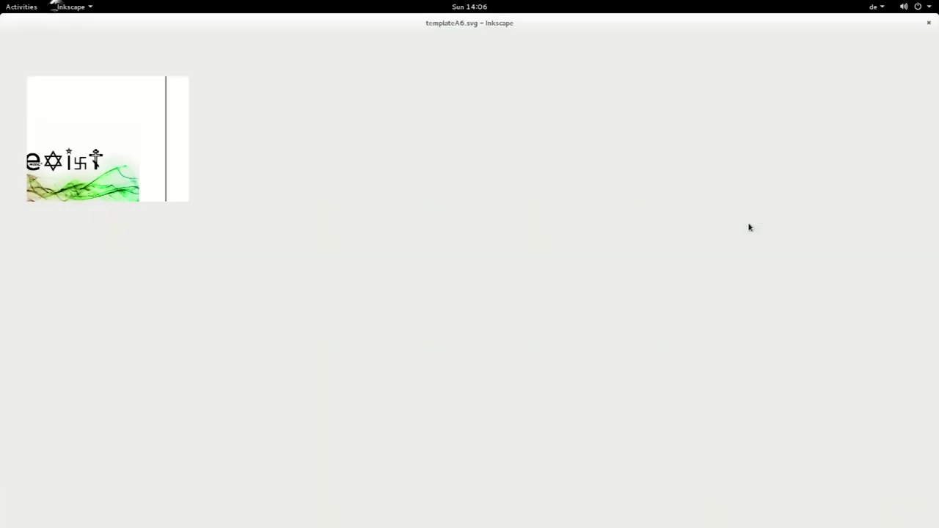
Step: Copy all objects of the OpenBCI card from t4.svg into a fresh templateA6.svg and group them
{"action": "key", "text": "ctrl+w"}
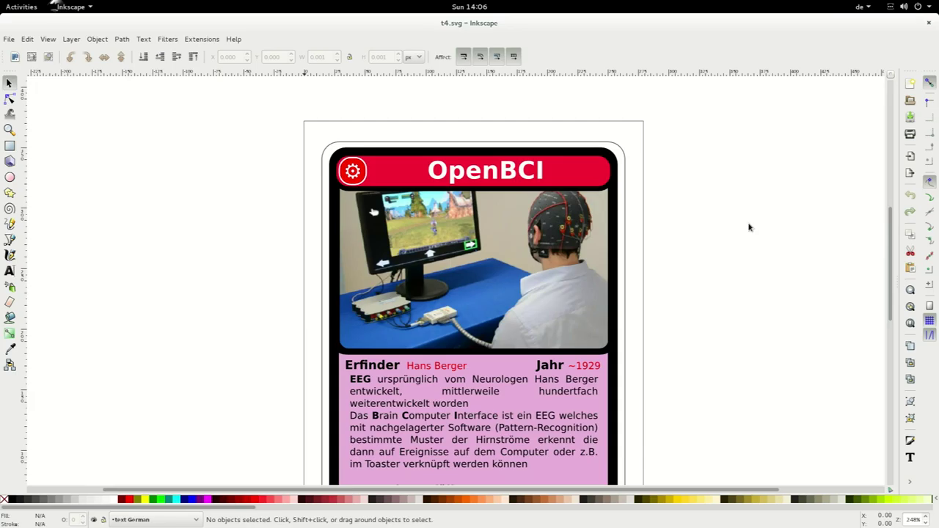
{"action": "key", "text": "ctrl+alt+a"}
{"action": "key", "text": "ctrl+Tab"}
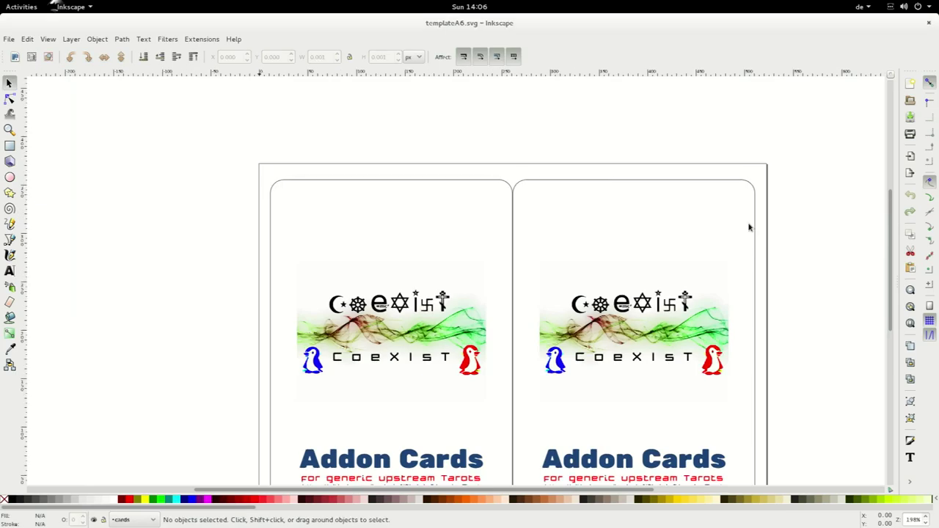
{"action": "key", "text": "ctrl+v"}
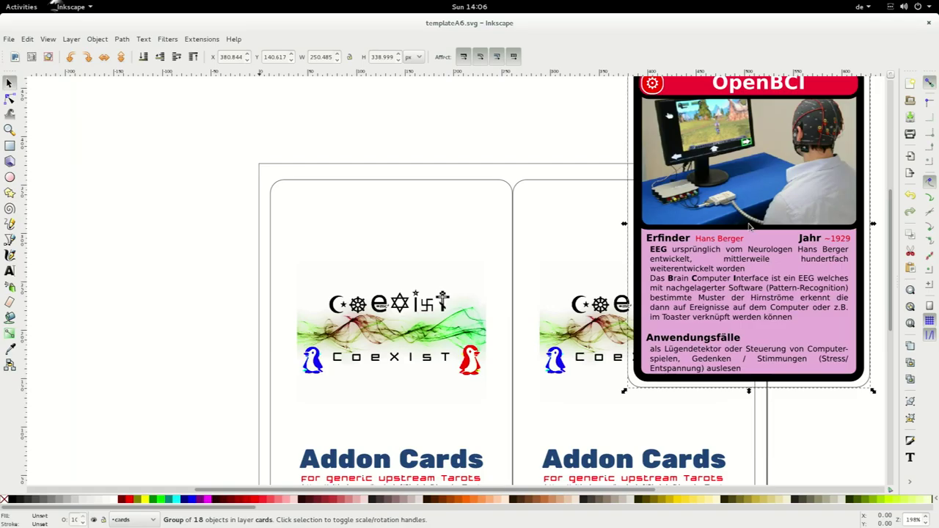
Step: Copy all objects of the Loop Recorder "Dormiphone" card from t10.svg into templateA6.svg and group them
{"action": "key", "text": "ctrl+Tab"}
{"action": "key", "text": "ctrl+Tab"}
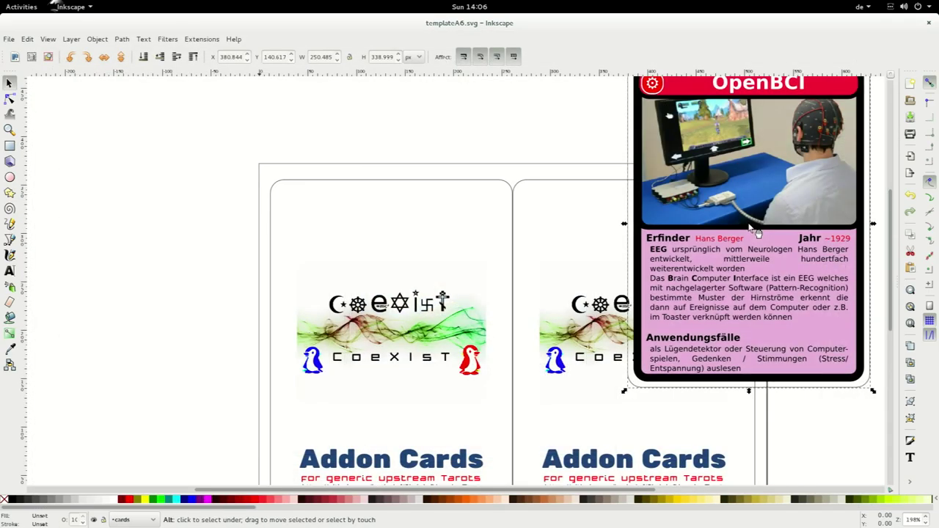
{"action": "key", "text": "ctrl+Tab"}
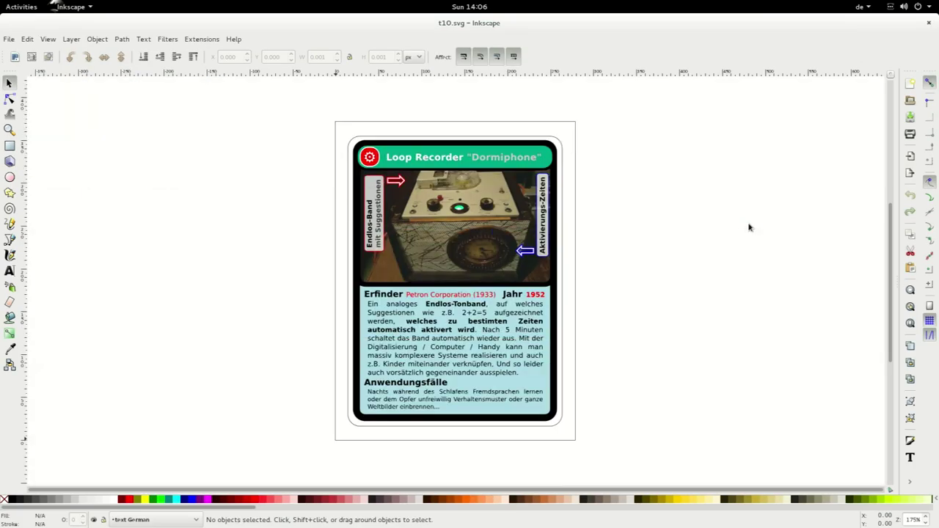
{"action": "key", "text": "ctrl+a"}
{"action": "key", "text": "ctrl+Tab"}
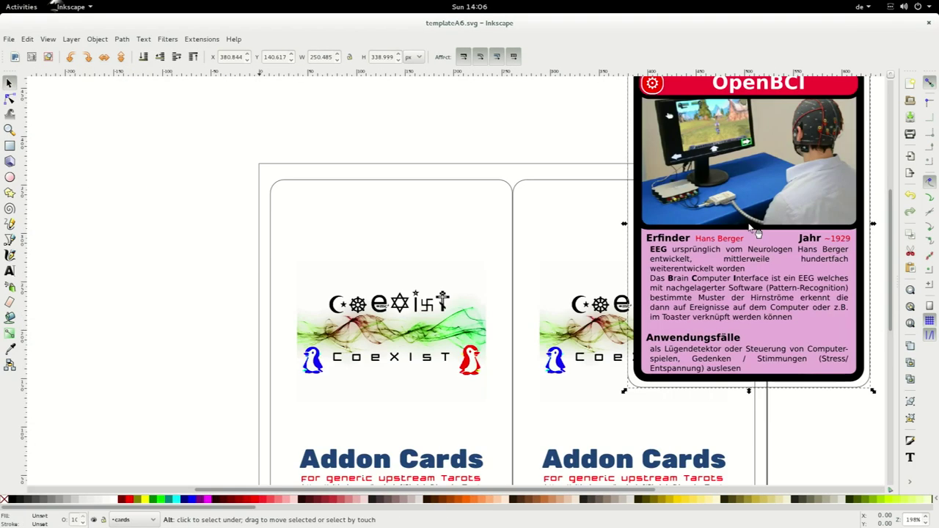
{"action": "key", "text": "ctrl+alt+v"}
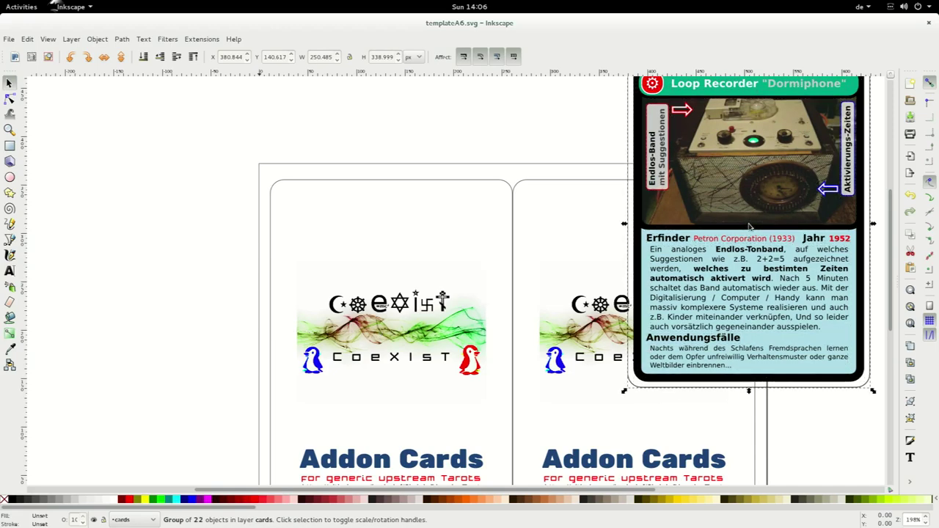
{"action": "key", "text": "ctrl+Tab"}
{"action": "key", "text": "ctrl+Tab"}
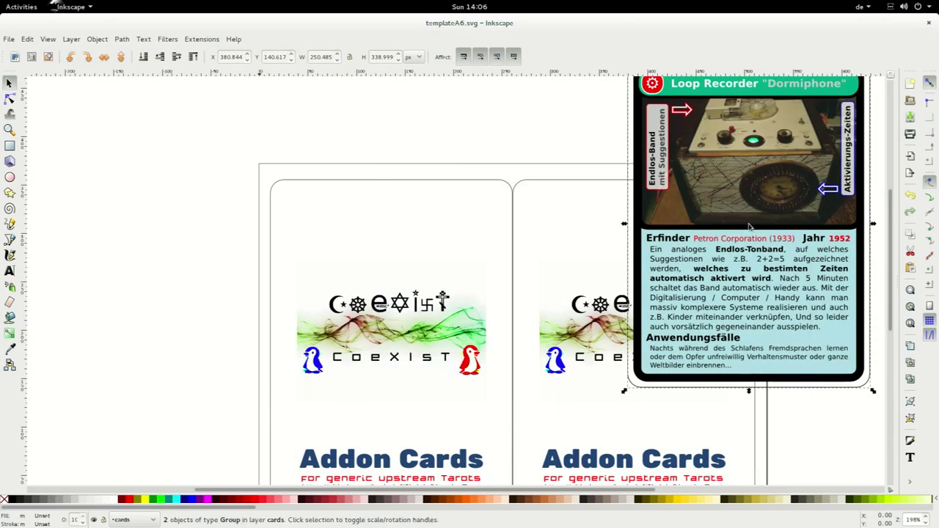
Step: Centre the OpenBCI and Loop Recorder card groups on the page and fit them into the A6 frames
{"action": "key", "text": "ctrl+shift+a"}
{"action": "left_click", "coordinate": [827, 129]}
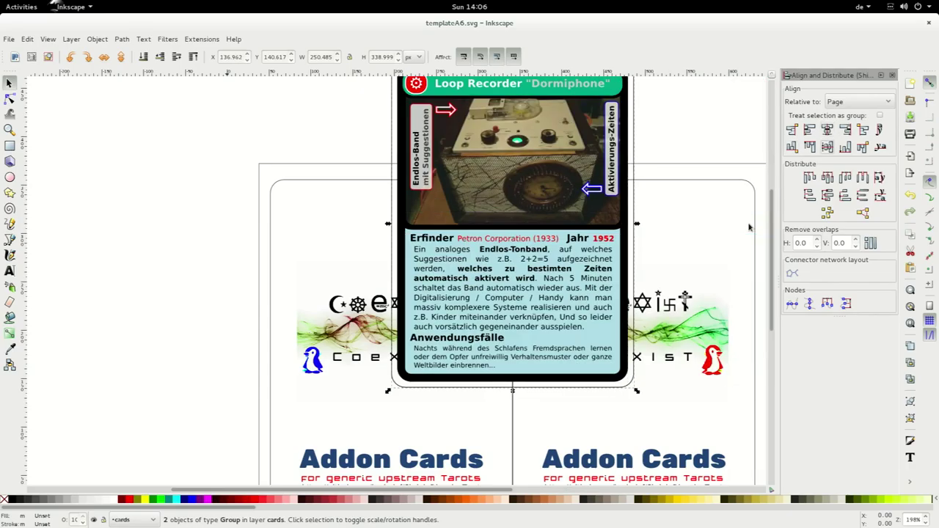
{"action": "left_click", "coordinate": [826, 147]}
{"action": "key", "text": "ctrl+z"}
Step: Save the assembled OpenBCI and Loop Recorder sheet as t4-t10
{"action": "key", "text": "ctrl+shift+s"}
{"action": "type", "text": "t4-t10"}
{"action": "key", "text": "Return"}
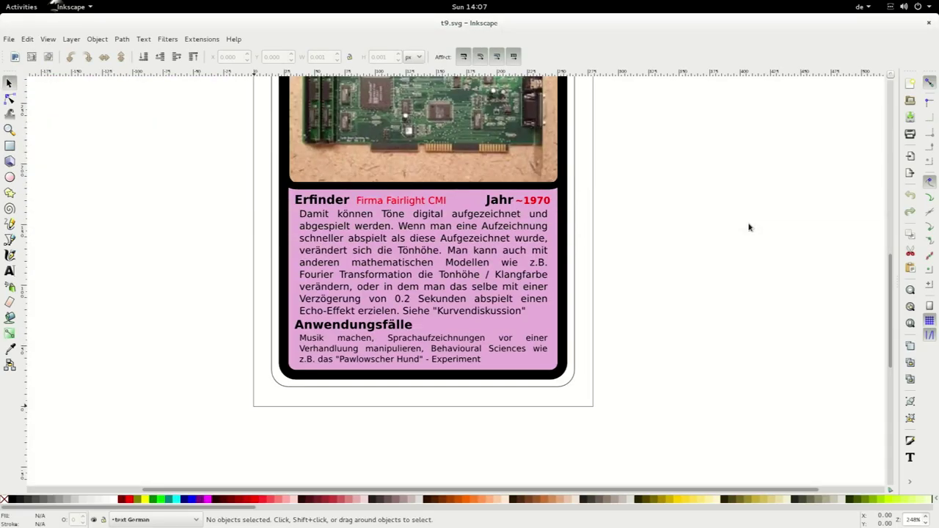
Step: Copy all objects of the Hardware Synthesizer / Sampler card from t9.svg into a fresh templateA6.svg and group them
{"action": "key", "text": "ctrl+alt+a"}
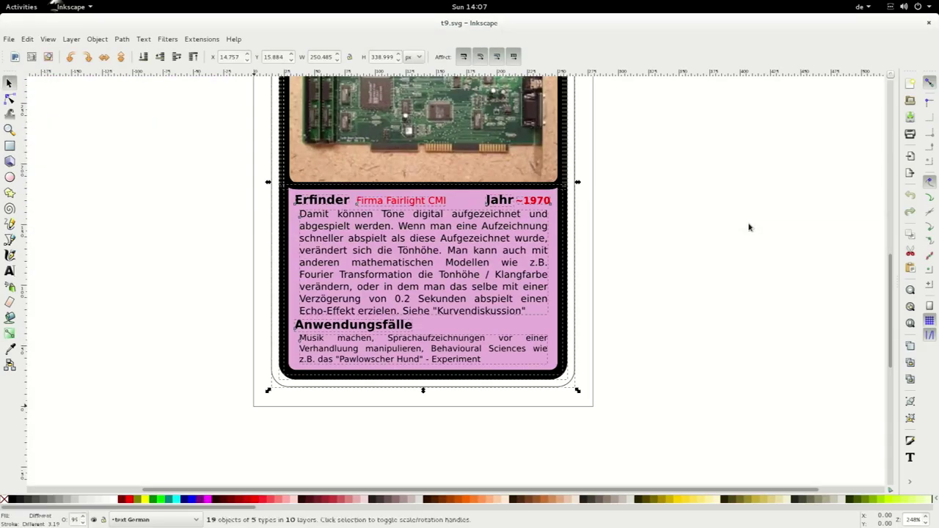
{"action": "key", "text": "alt+Tab"}
{"action": "key", "text": "ctrl+v"}
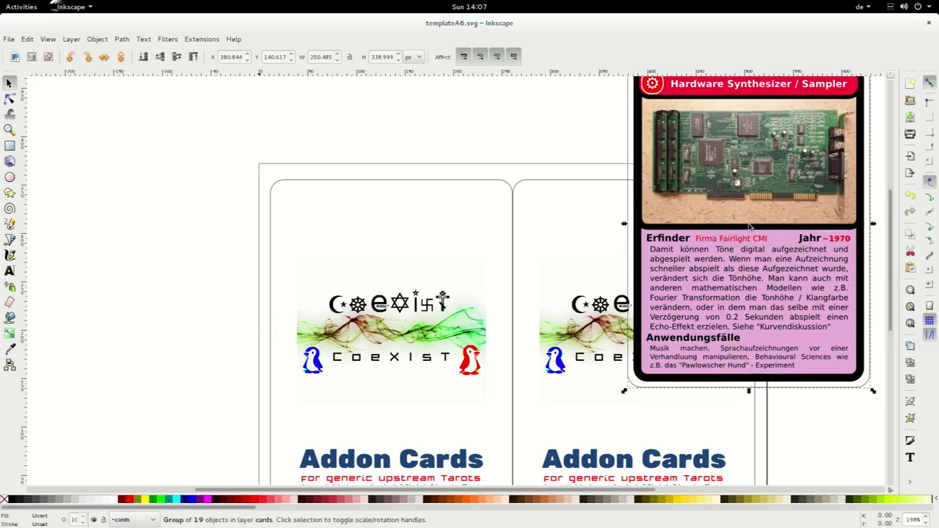
{"action": "key", "text": "ctrl+Tab"}
{"action": "key", "text": "ctrl+Tab"}
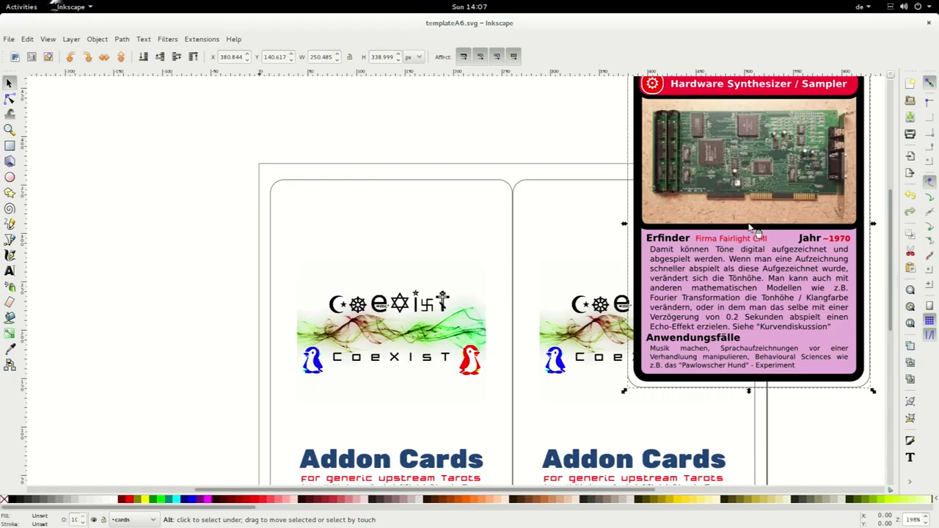
Step: Copy all objects of the Chemitrode card from t5.svg into templateA6.svg and group them
{"action": "key", "text": "ctrl+Tab"}
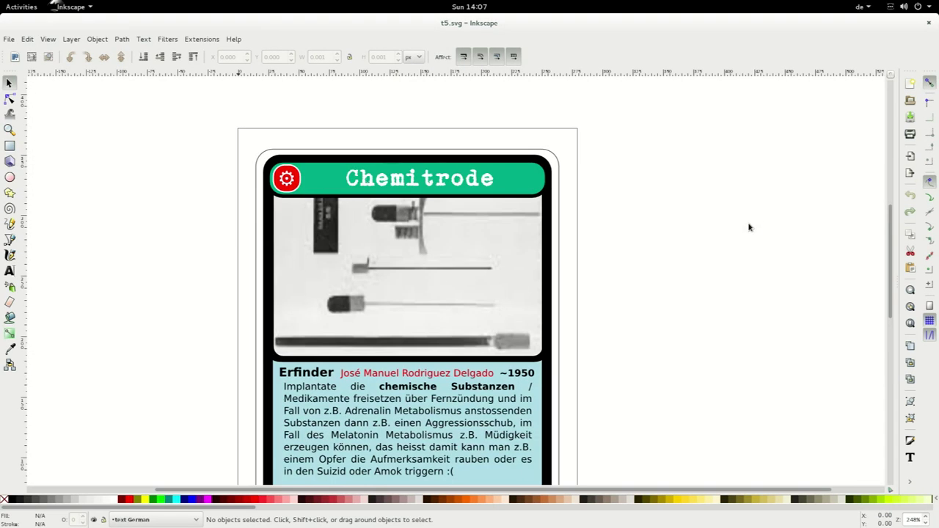
{"action": "key", "text": "ctrl+alt+a"}
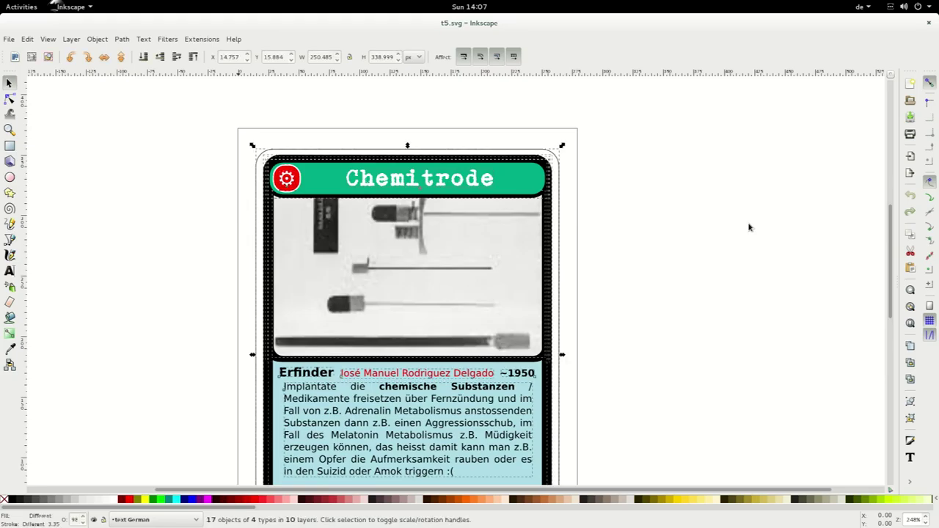
{"action": "key", "text": "ctrl+c"}
{"action": "key", "text": "ctrl+Tab"}
{"action": "key", "text": "ctrl+v"}
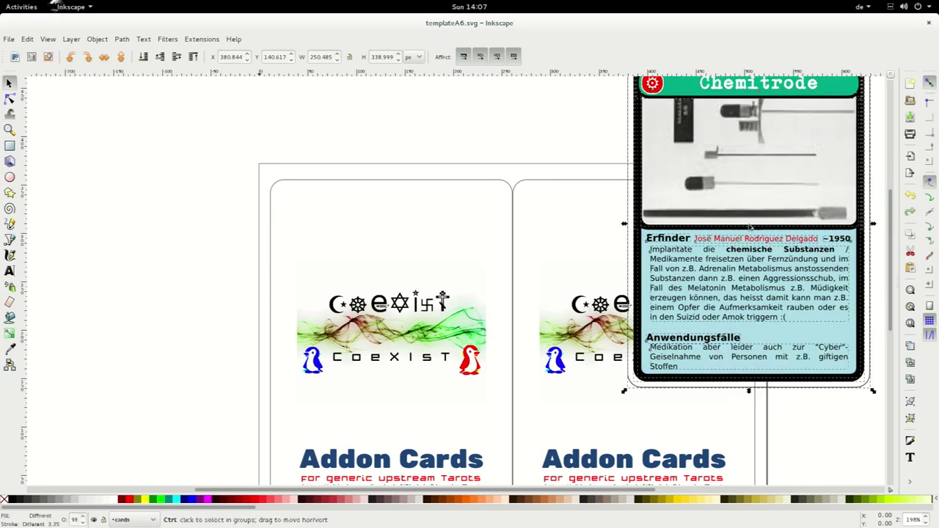
{"action": "key", "text": "alt+Tab"}
{"action": "key", "text": "alt+Tab"}
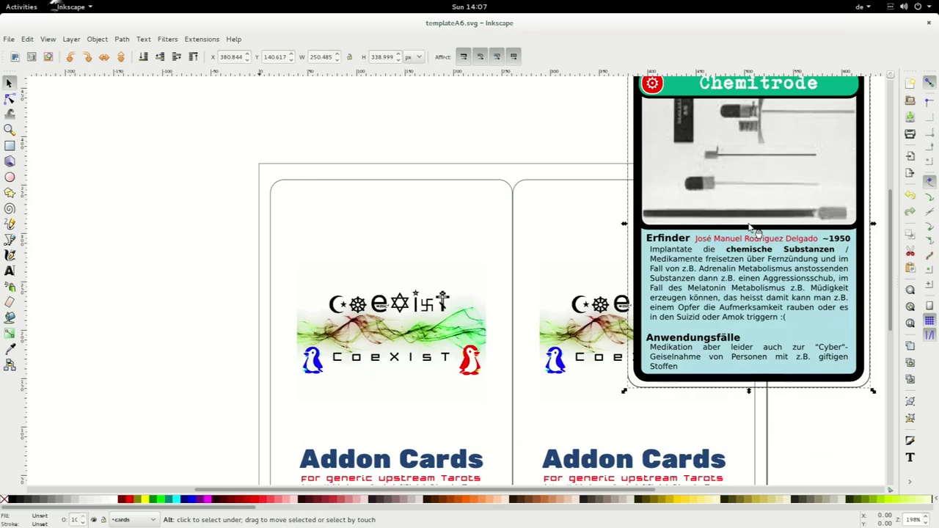
Step: Centre both card groups on the page and remove their overlap, with Chemitrode in the left frame and Hardware Synthesizer / Sampler in the right
{"action": "key", "text": "ctrl+shift+a"}
{"action": "key", "text": "ctrl+alt+h"}
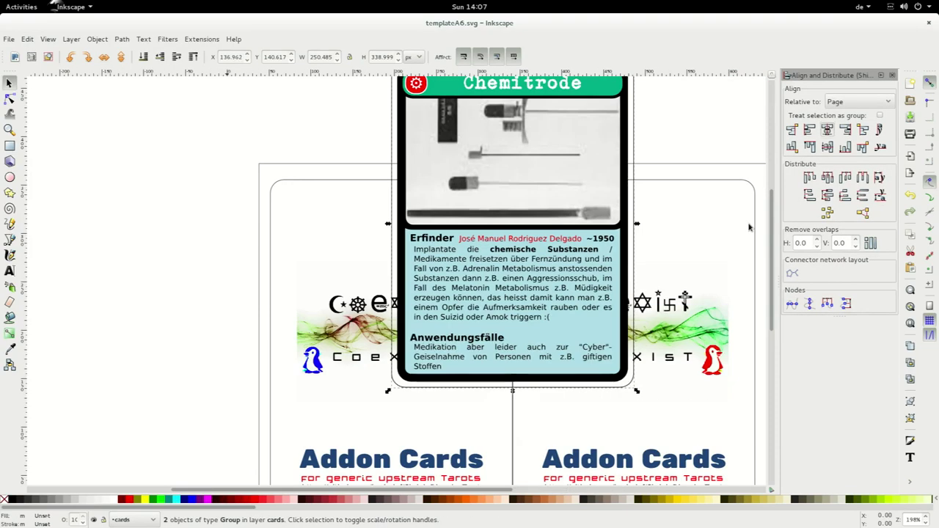
{"action": "key", "text": "ctrl+alt+h"}
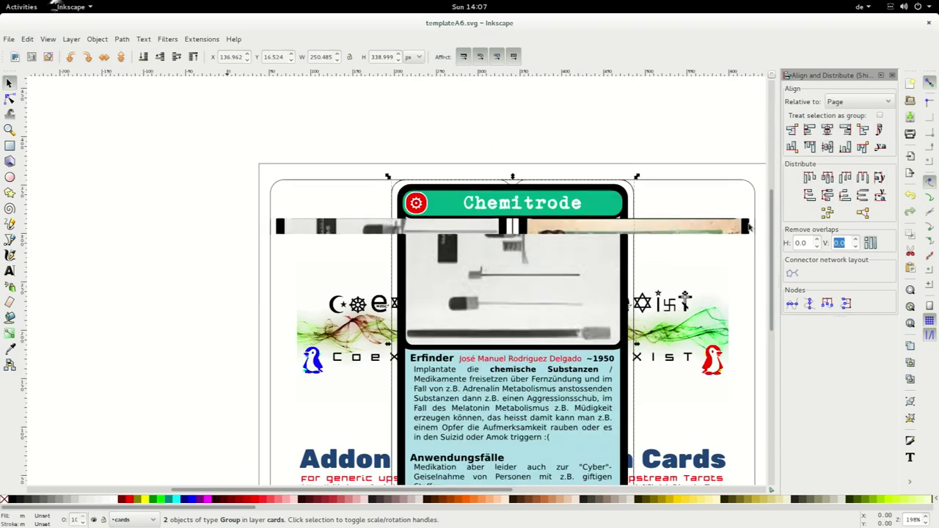
Step: Save the assembled sheet as t9-t5.svg in the A6 folder, then close it and the empty new document
{"action": "key", "text": "shift+ctrl+s"}
{"action": "type", "text": "t9-t5"}
{"action": "key", "text": "Return"}
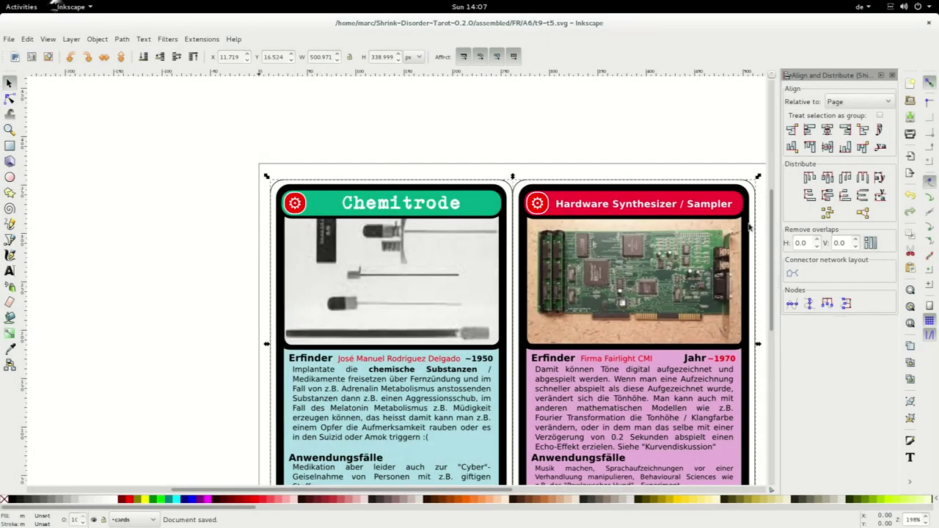
{"action": "key", "text": "ctrl+w"}
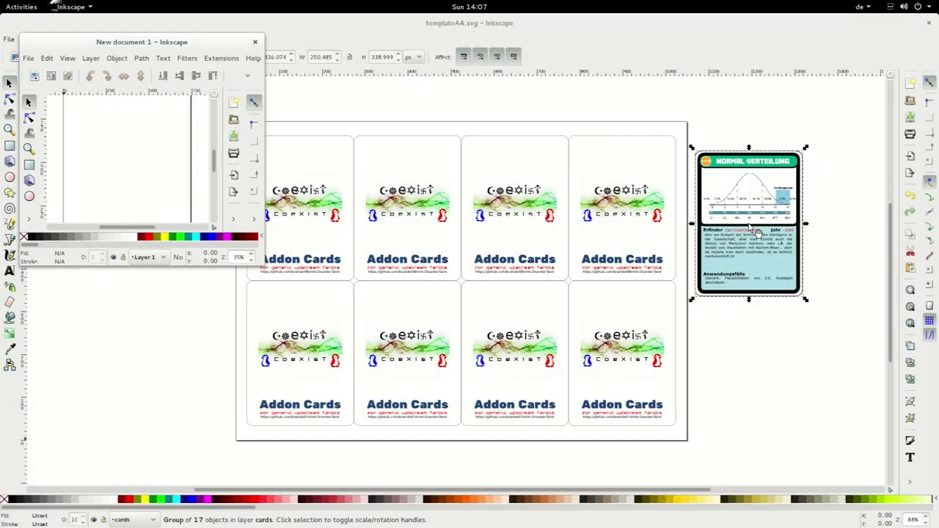
{"action": "key", "text": "ctrl+w"}
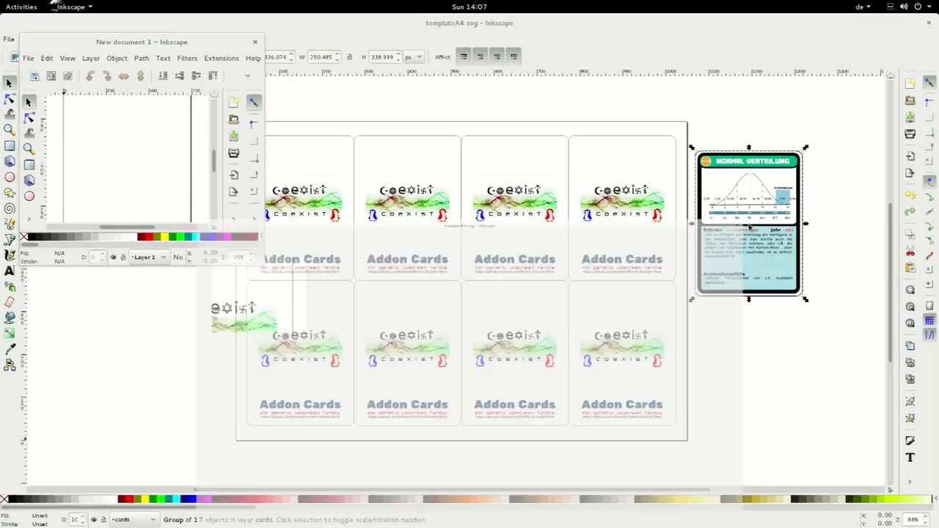
{"action": "key", "text": "ctrl+w"}
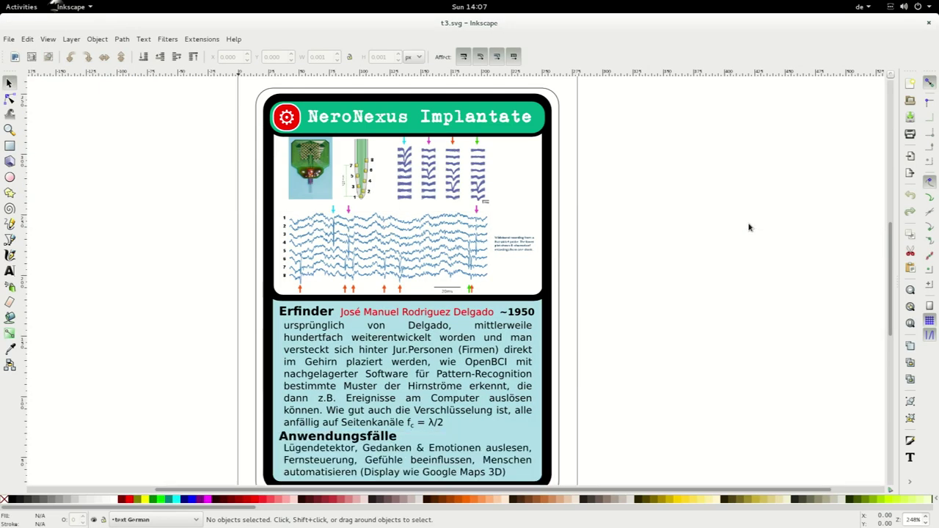
Step: Copy all objects of the NeroNexus Implantate card from t3.svg into a fresh templateA6.svg and group them
{"action": "key", "text": "ctrl+a"}
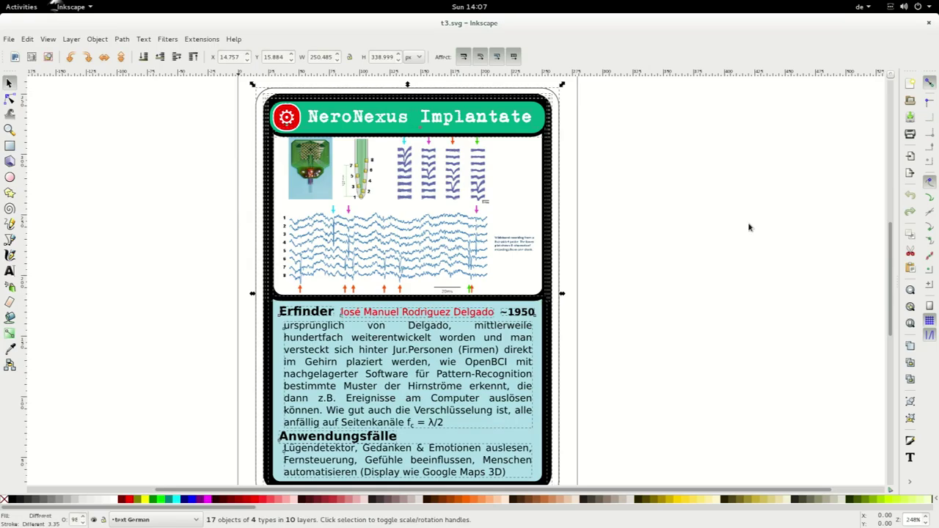
{"action": "key", "text": "ctrl+Tab"}
{"action": "key", "text": "ctrl+v"}
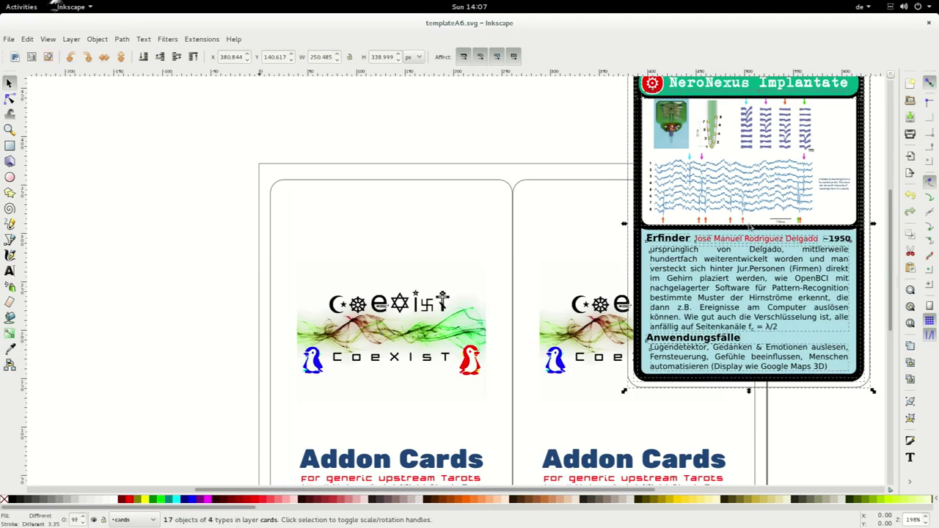
{"action": "key", "text": "alt+Tab"}
{"action": "key", "text": "alt+F4"}
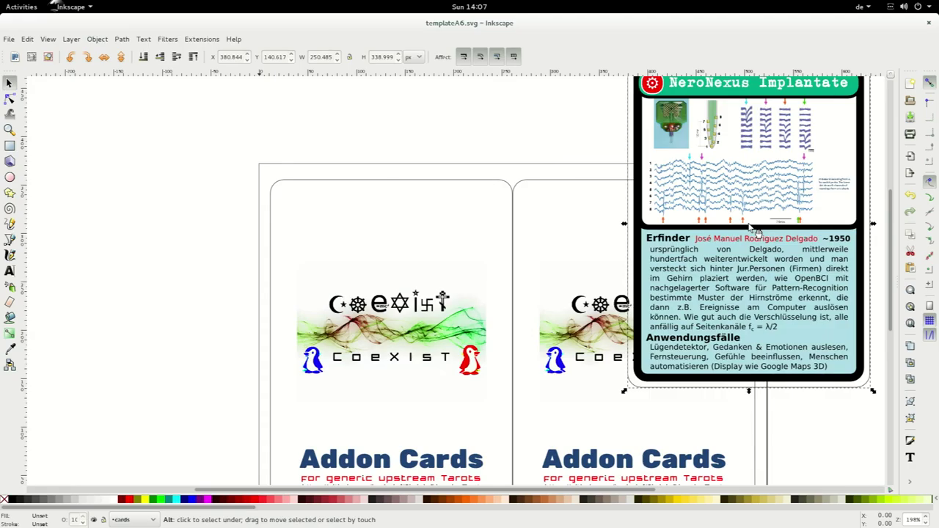
Step: Copy all objects of the Quadrophonie card from t8.svg into templateA6.svg and group them
{"action": "key", "text": "alt+Tab"}
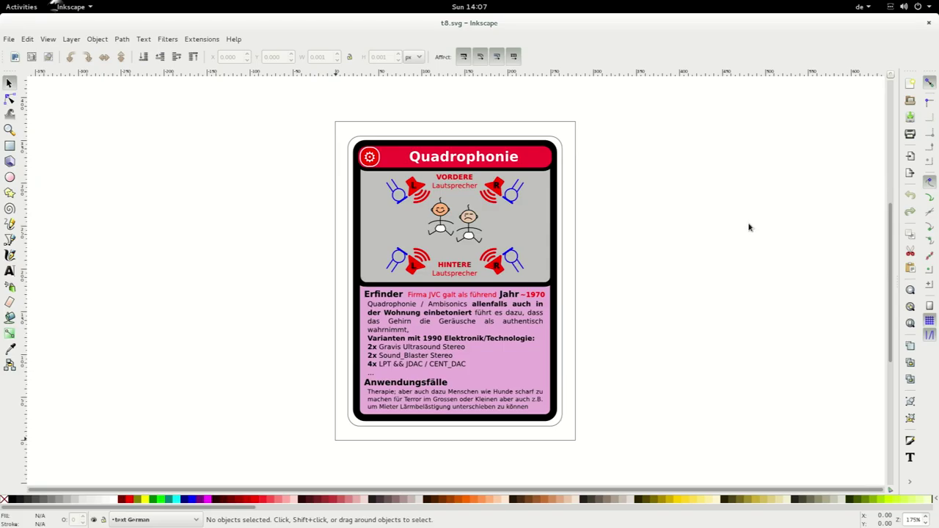
{"action": "key", "text": "ctrl+alt+a"}
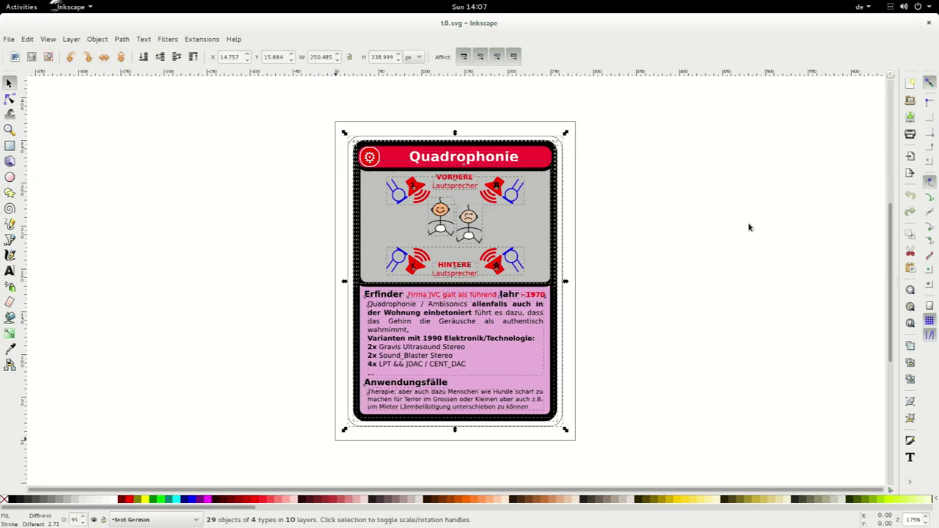
{"action": "key", "text": "ctrl+c"}
{"action": "key", "text": "alt+Tab"}
{"action": "key", "text": "ctrl+v"}
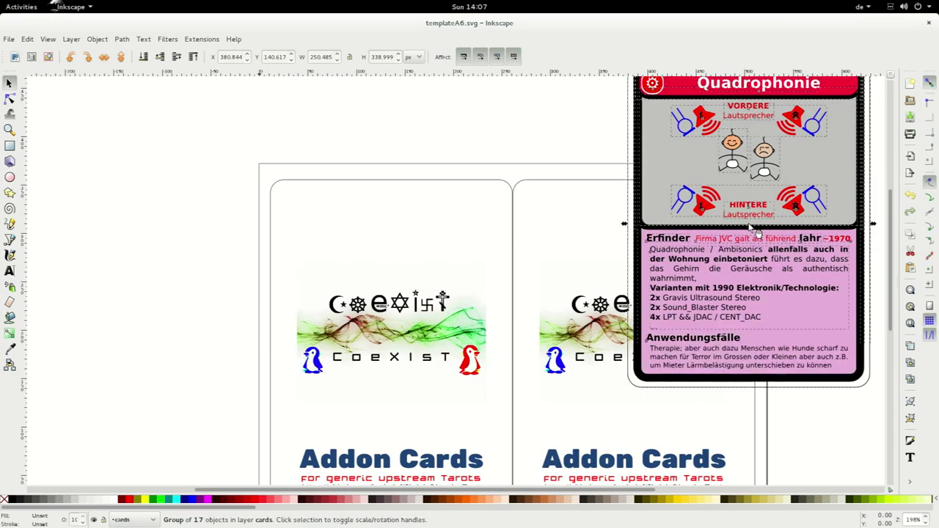
{"action": "key", "text": "alt+Tab"}
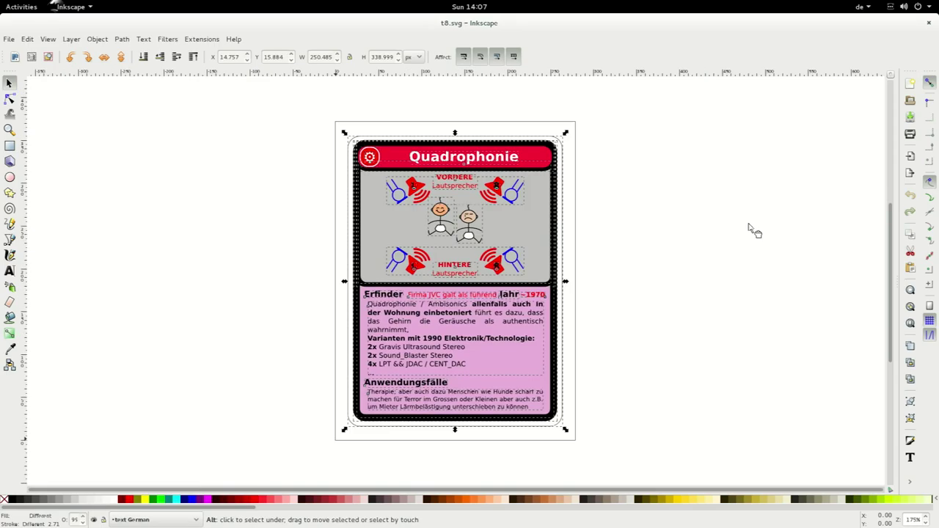
{"action": "key", "text": "alt+Tab"}
Step: Centre the NeroNexus Implantate and Quadrophonie groups horizontally and vertically on the page, then remove their overlap
{"action": "key", "text": "ctrl+shift+a"}
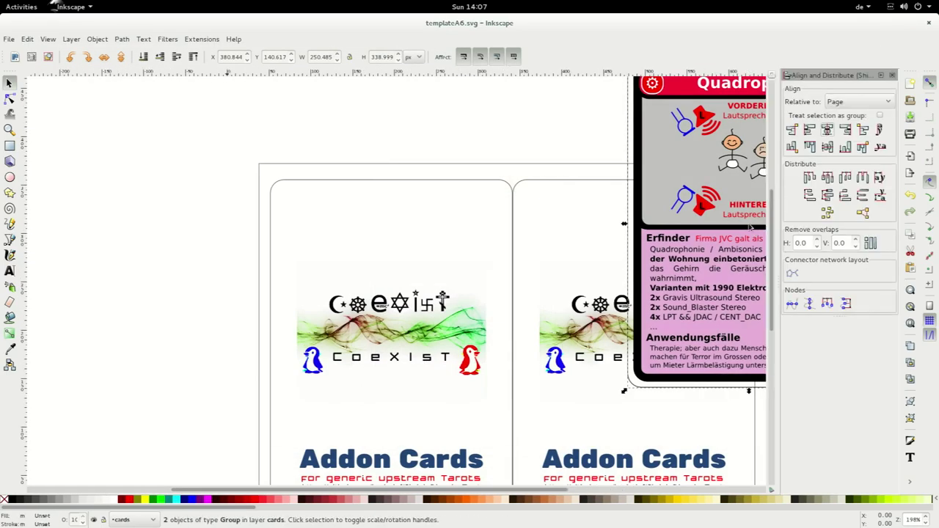
{"action": "left_click", "coordinate": [827, 130]}
{"action": "left_click", "coordinate": [827, 147]}
{"action": "left_click", "coordinate": [870, 243]}
Step: Save the assembled NeroNexus Implantate and Quadrophonie sheet as t3-t8
{"action": "key", "text": "ctrl+shift+s"}
{"action": "type", "text": "t3-t8"}
{"action": "key", "text": "Return"}
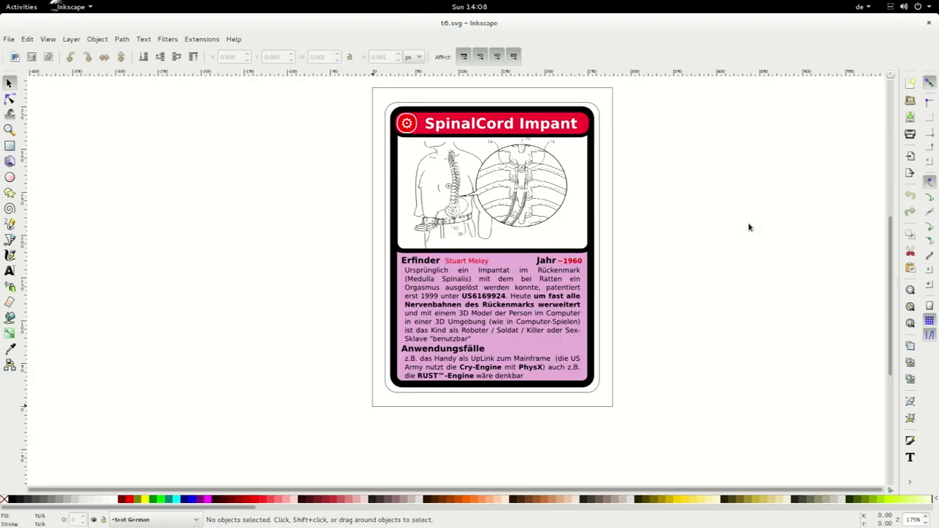
Step: Copy all objects of the SpinalCord Impant card from t6.svg into a fresh templateA6.svg and group them
{"action": "key", "text": "ctrl+a"}
{"action": "key", "text": "ctrl+Tab"}
{"action": "key", "text": "ctrl+v"}
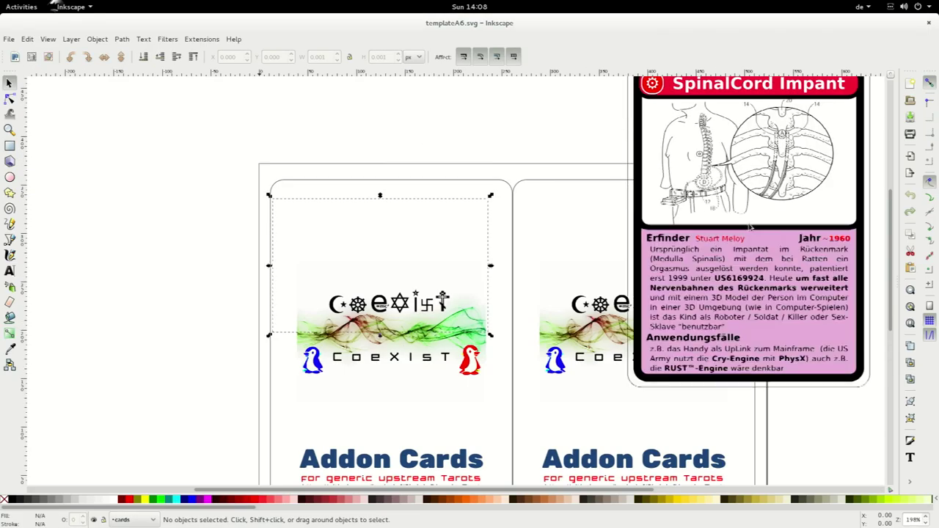
{"action": "key", "text": "alt+Tab"}
{"action": "key", "text": "alt+Tab"}
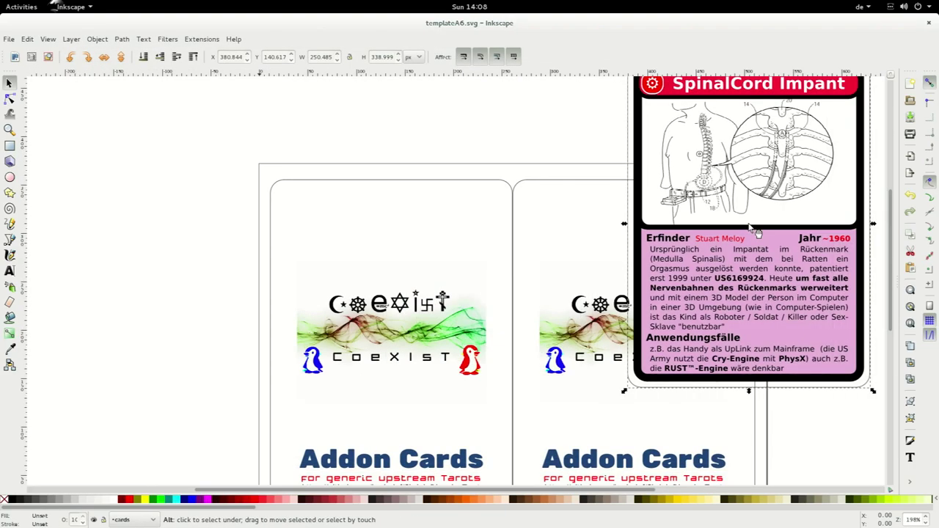
Step: Copy all objects of the Stimoceiver card from t1.svg into templateA6.svg, group them and select both card groups
{"action": "key", "text": "alt+Tab"}
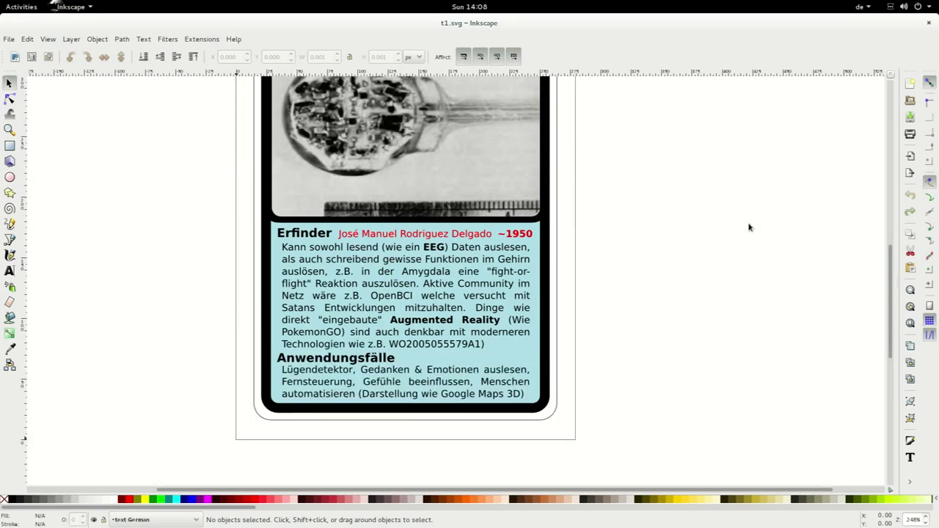
{"action": "key", "text": "ctrl+a"}
{"action": "key", "text": "alt+Tab"}
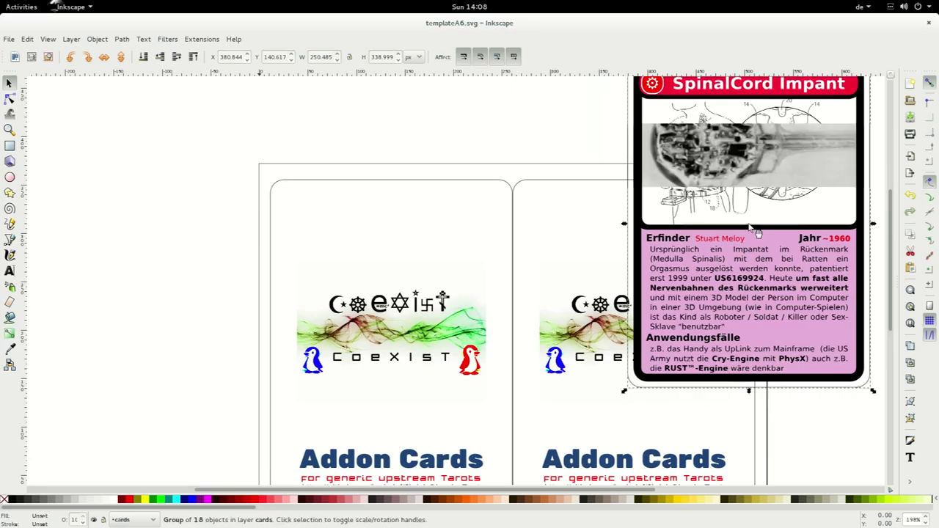
{"action": "key", "text": "alt+Tab"}
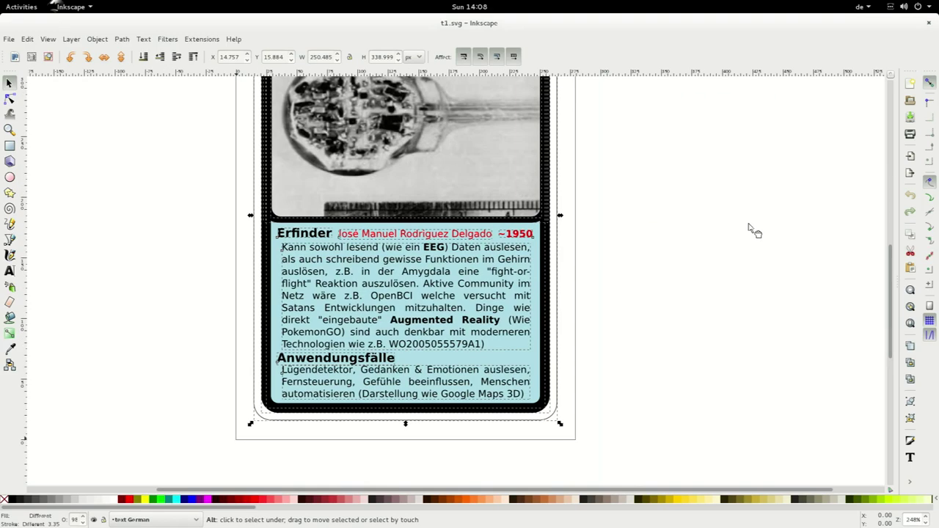
{"action": "key", "text": "alt+Tab"}
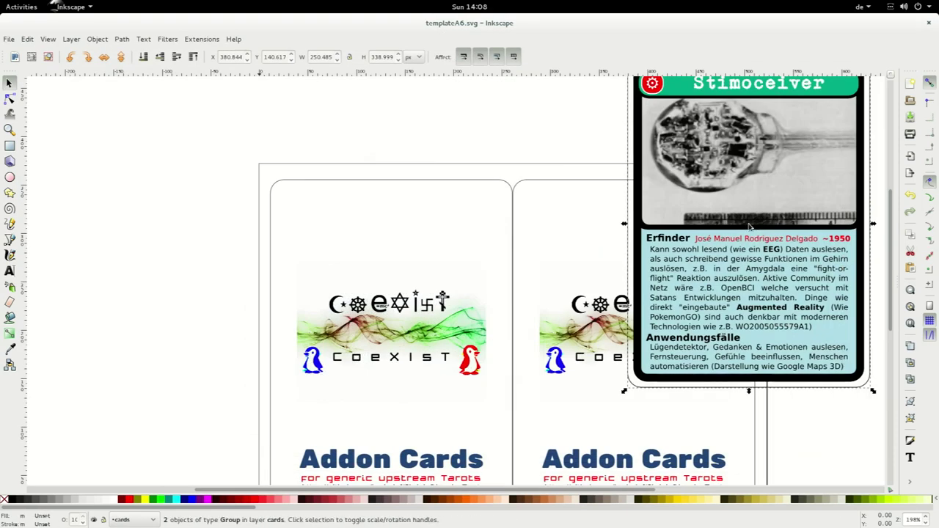
Step: Centre the SpinalCord Impant and Stimoceiver groups horizontally and vertically on the page, and remove their overlap
{"action": "key", "text": "ctrl+shift+a"}
{"action": "left_click", "coordinate": [827, 129]}
{"action": "left_click", "coordinate": [827, 147]}
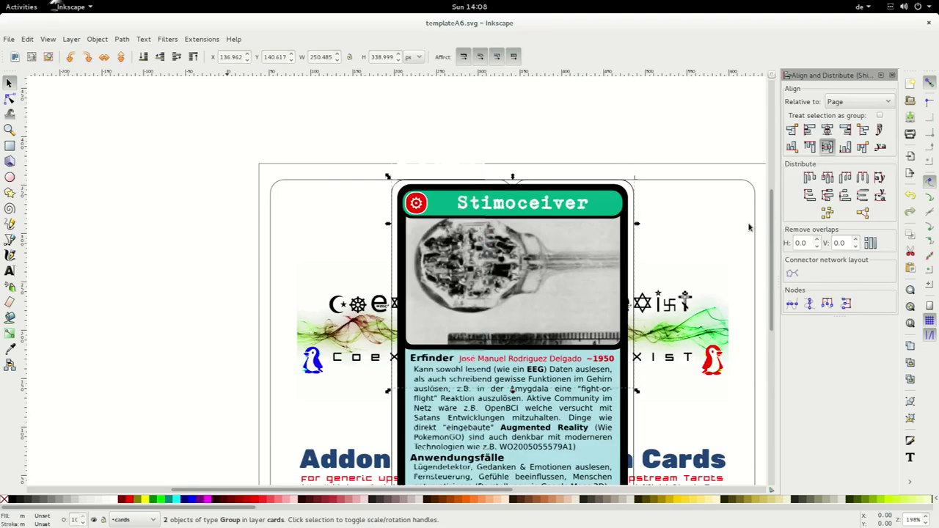
{"action": "left_click", "coordinate": [870, 242]}
Step: Save the assembled SpinalCord Impant and Stimoceiver sheet as t6-t1 and close it
{"action": "key", "text": "ctrl+shift+s"}
{"action": "type", "text": "t6-t1"}
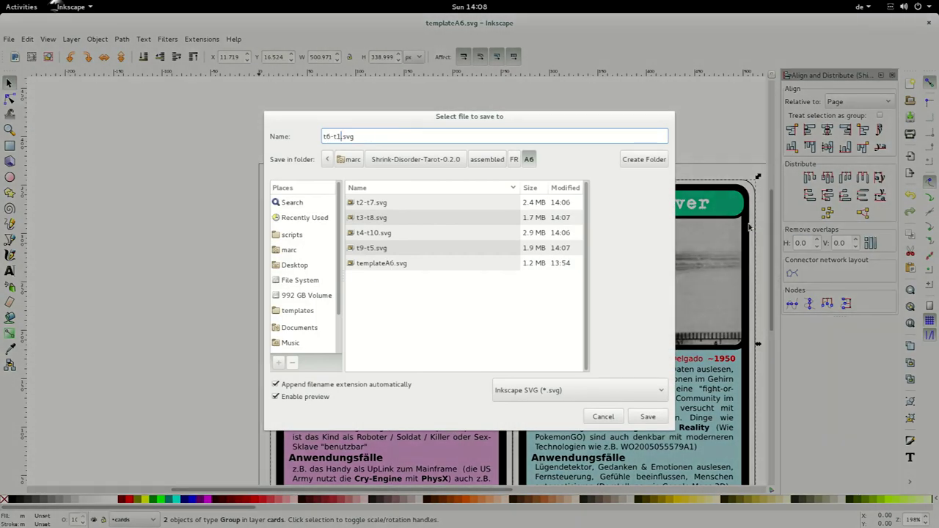
{"action": "key", "text": "Return"}
{"action": "key", "text": "ctrl+w"}
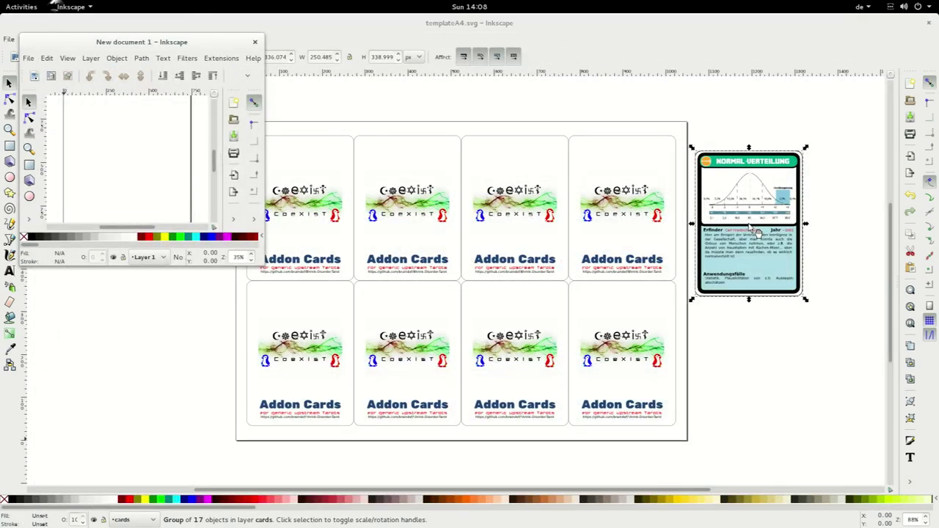
Step: Copy all objects of the B.F. Skinner card from p5.svg into a fresh templateA6.svg and group them
{"action": "key", "text": "alt+Tab"}
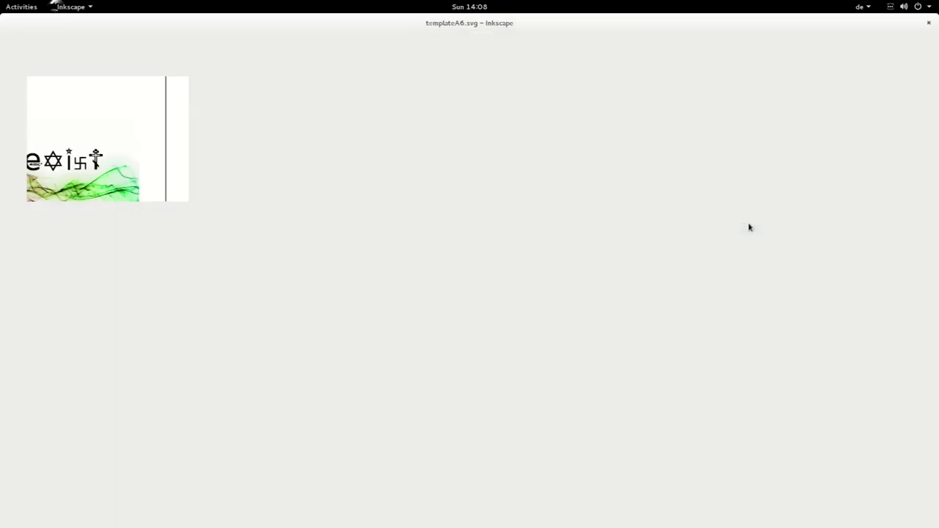
{"action": "key", "text": "alt+Tab"}
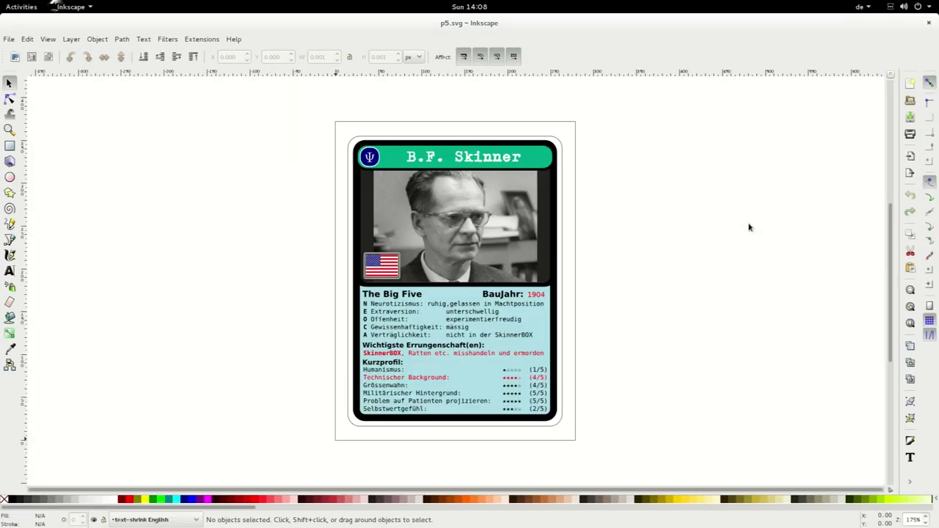
{"action": "key", "text": "ctrl+a"}
{"action": "key", "text": "alt+Tab"}
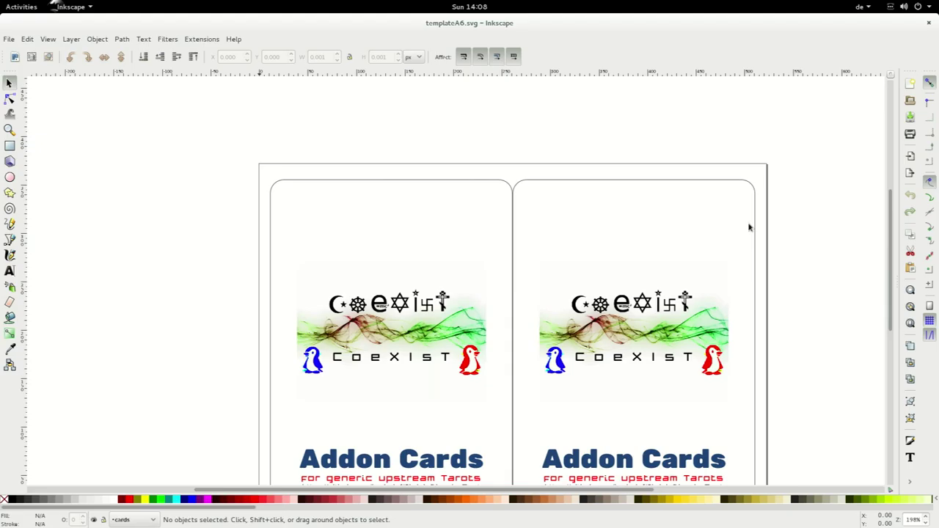
{"action": "key", "text": "ctrl+v"}
{"action": "key", "text": "ctrl+g"}
Step: Copy all objects of the Joint / Spliff card from c2.svg into templateA6.svg, group them and select both card groups
{"action": "key", "text": "alt+Tab"}
{"action": "key", "text": "alt+Tab"}
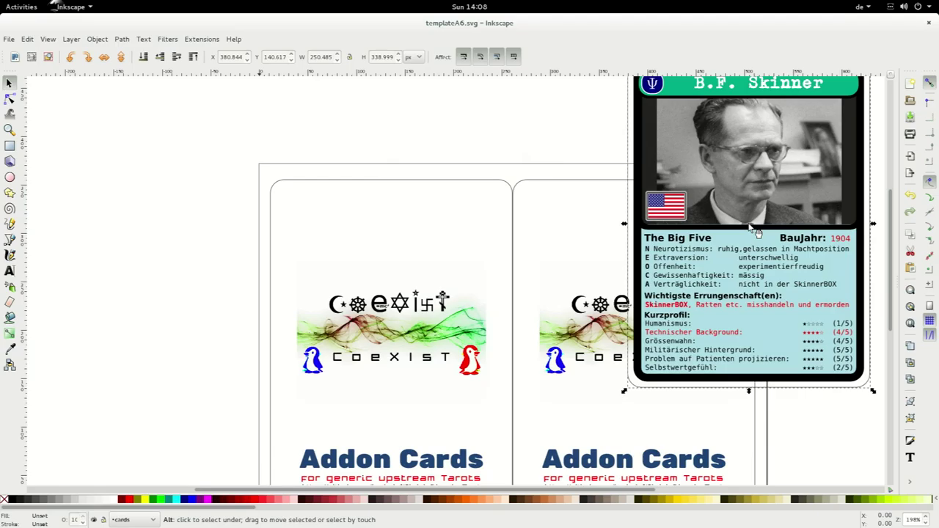
{"action": "key", "text": "alt+Tab"}
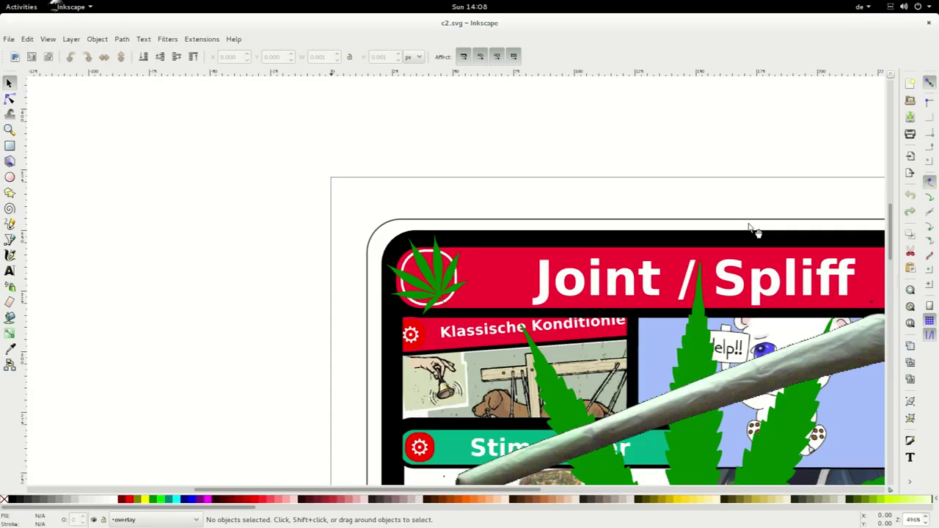
{"action": "key", "text": "ctrl+alt+a"}
{"action": "key", "text": "ctrl+c"}
{"action": "key", "text": "alt+Tab"}
{"action": "key", "text": "ctrl+v"}
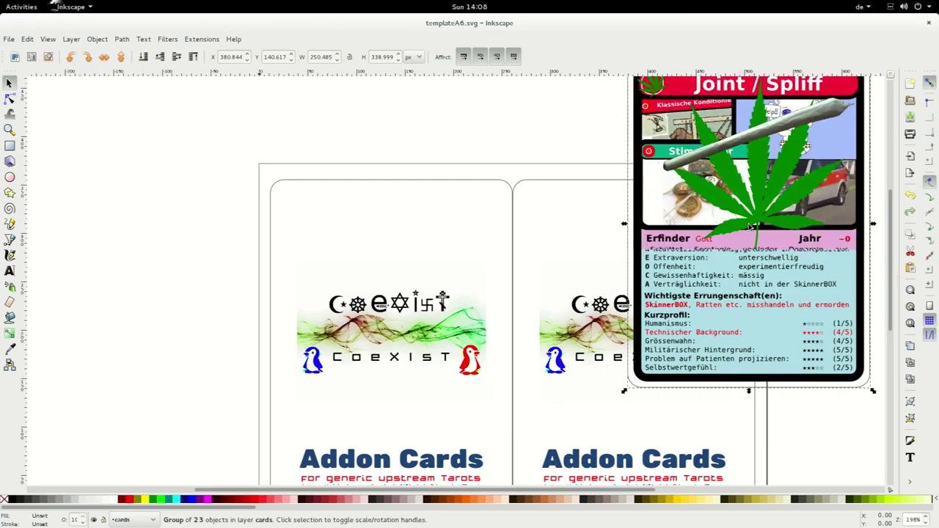
{"action": "key", "text": "alt+Tab"}
{"action": "key", "text": "alt+Tab"}
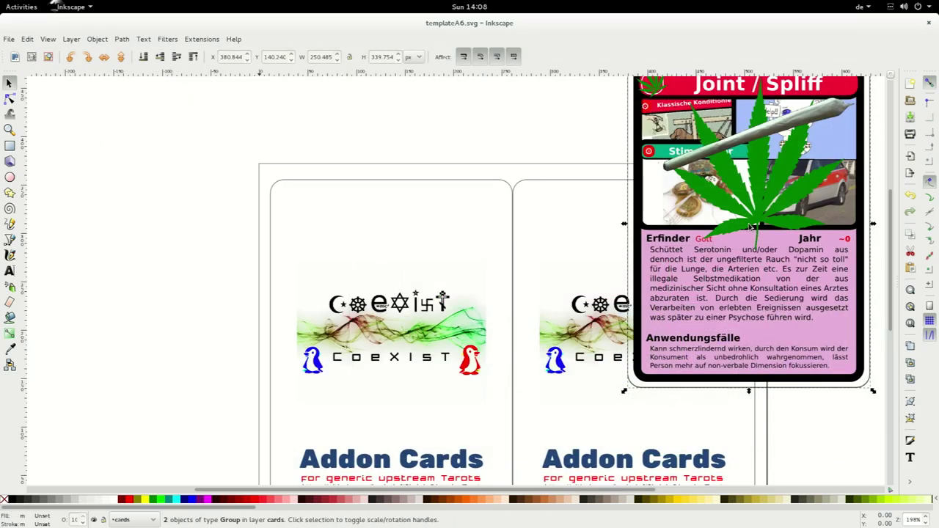
Step: Centre the B.F. Skinner and Joint / Spliff groups horizontally and vertically on the page, and remove their overlap
{"action": "key", "text": "ctrl+shift+a"}
{"action": "left_click", "coordinate": [827, 129]}
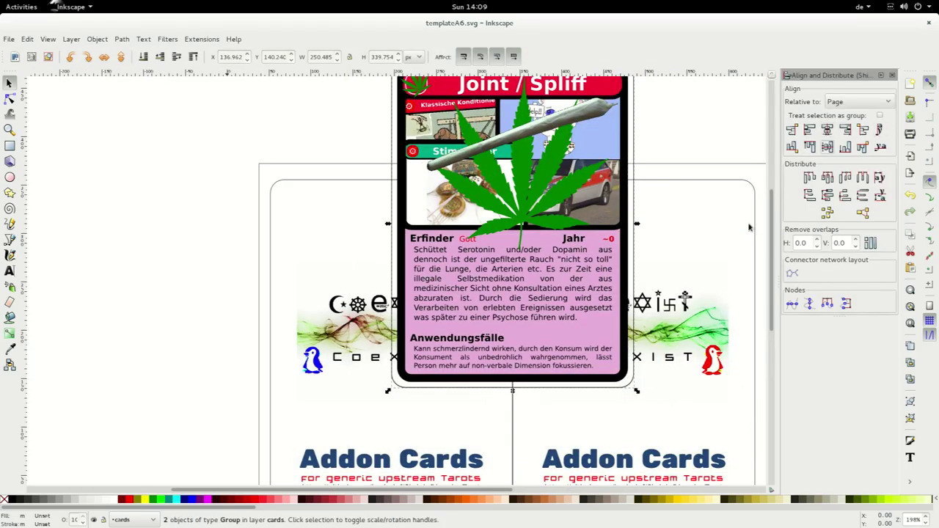
{"action": "left_click", "coordinate": [827, 147]}
{"action": "key", "text": "Tab"}
{"action": "key", "text": "Tab"}
{"action": "key", "text": "Tab"}
{"action": "key", "text": "Tab"}
{"action": "key", "text": "Tab"}
{"action": "key", "text": "Tab"}
{"action": "key", "text": "Tab"}
{"action": "key", "text": "Tab"}
{"action": "key", "text": "Tab"}
{"action": "key", "text": "Tab"}
{"action": "key", "text": "Tab"}
{"action": "key", "text": "Tab"}
{"action": "key", "text": "Tab"}
{"action": "key", "text": "Tab"}
{"action": "key", "text": "Tab"}
{"action": "key", "text": "Tab"}
{"action": "key", "text": "Tab"}
{"action": "key", "text": "Tab"}
{"action": "key", "text": "Return"}
Step: Save the assembled B.F. Skinner and Joint / Spliff sheet as p5-c2 and close it
{"action": "key", "text": "ctrl+shift+s"}
{"action": "type", "text": "p5-c2"}
{"action": "key", "text": "Return"}
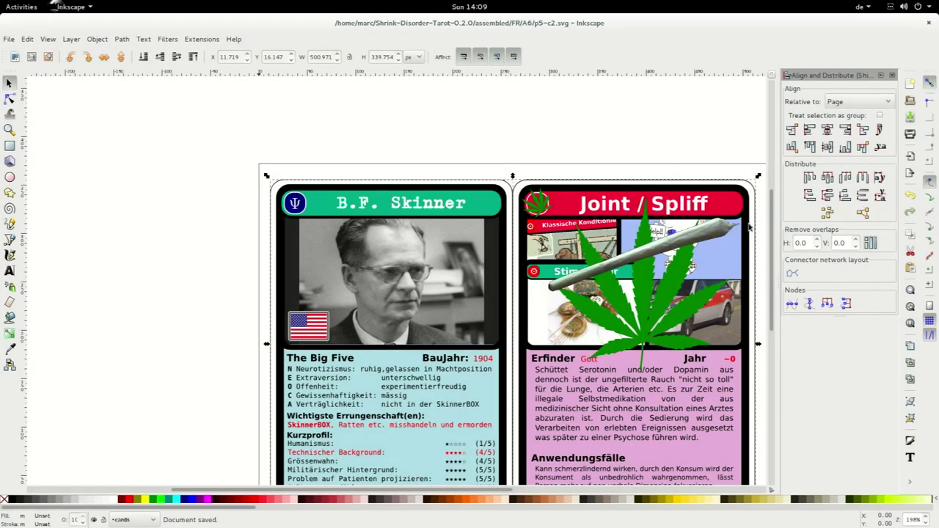
{"action": "key", "text": "ctrl+w"}
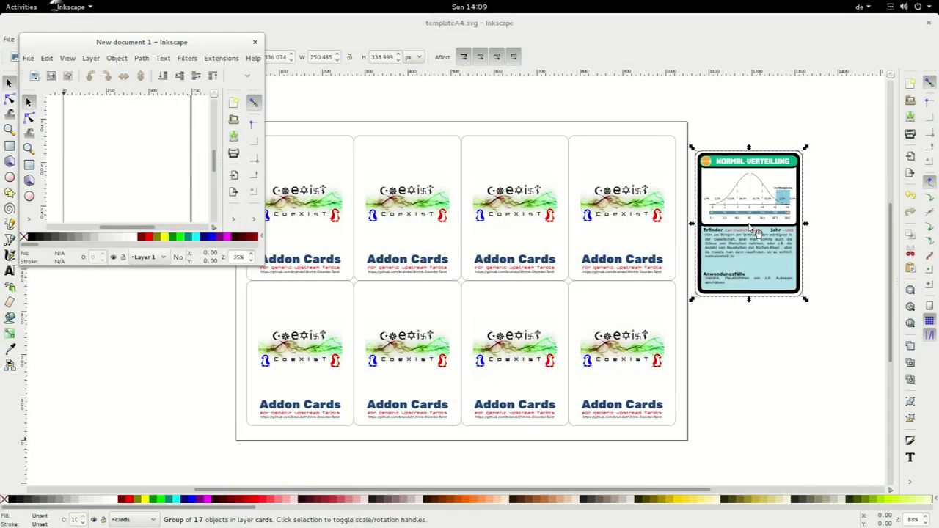
Step: Copy all objects of the Normal-Verteilung card from a1.svg into a fresh templateA6.svg and group them
{"action": "key", "text": "ctrl+w"}
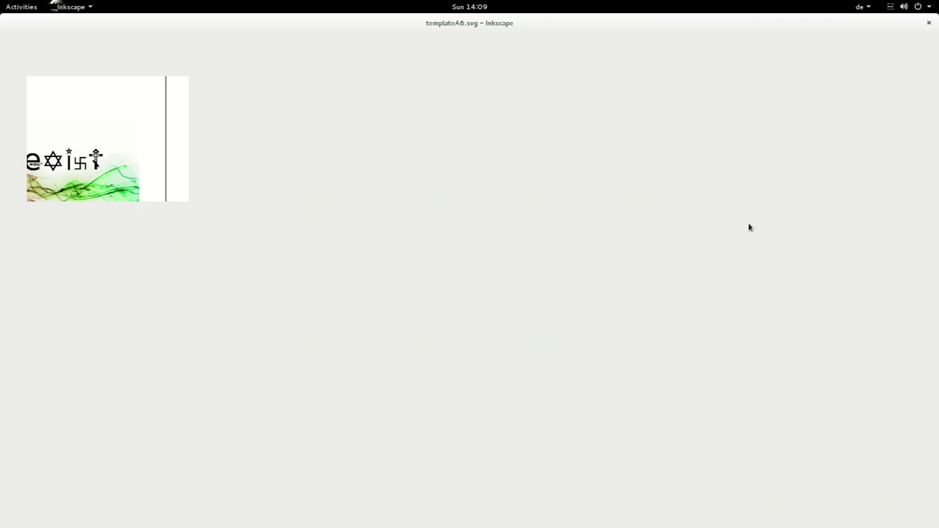
{"action": "key", "text": "ctrl+w"}
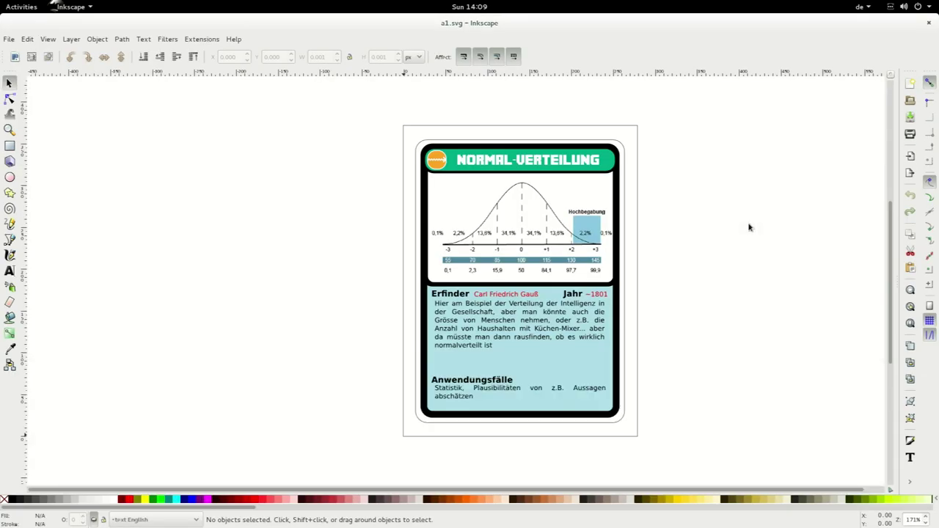
{"action": "key", "text": "ctrl+a"}
{"action": "key", "text": "ctrl+Tab"}
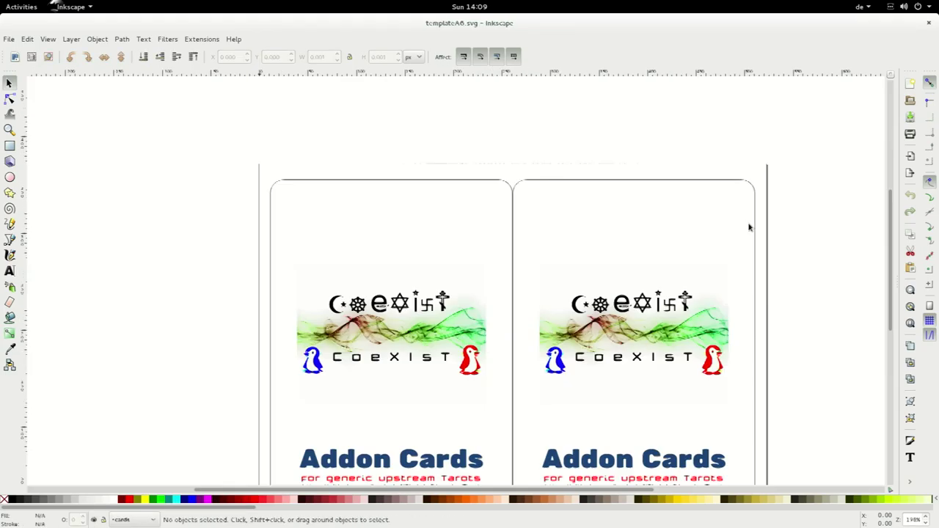
{"action": "key", "text": "ctrl+v"}
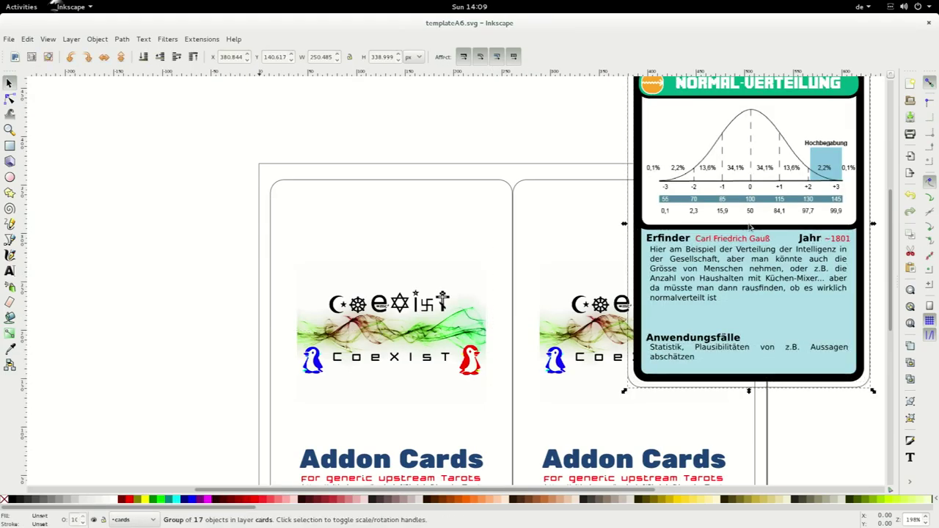
Step: Print all pages of backA4.svg on the PDF printer and close the document
{"action": "key", "text": "alt+Tab"}
{"action": "key", "text": "alt+Tab"}
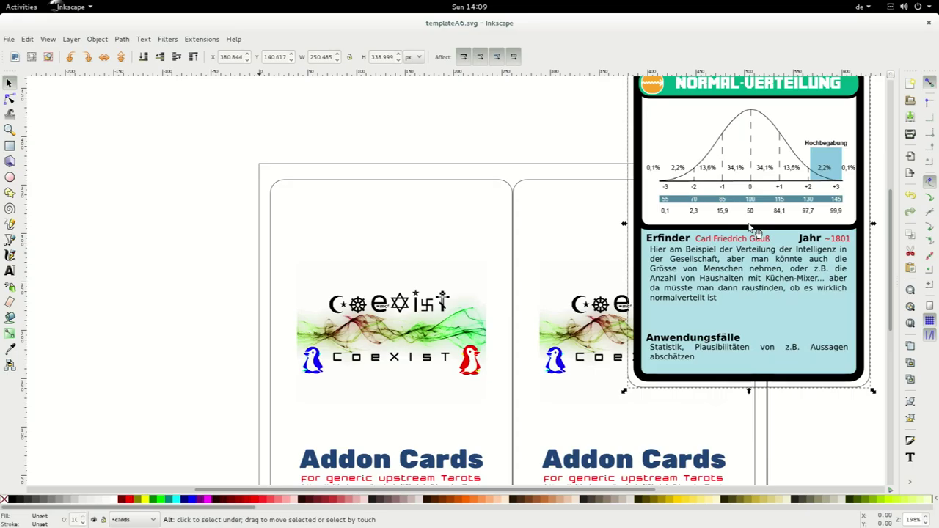
{"action": "key", "text": "alt+Tab"}
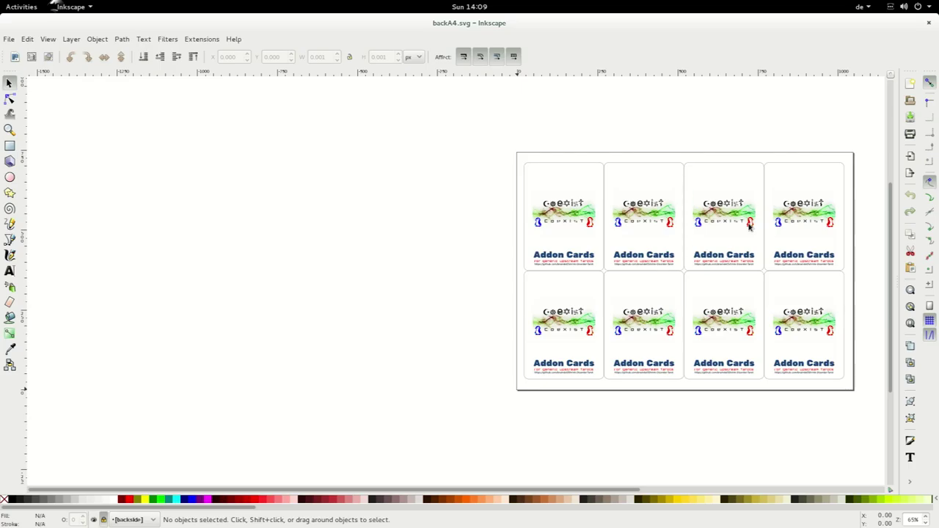
{"action": "key", "text": "ctrl+p"}
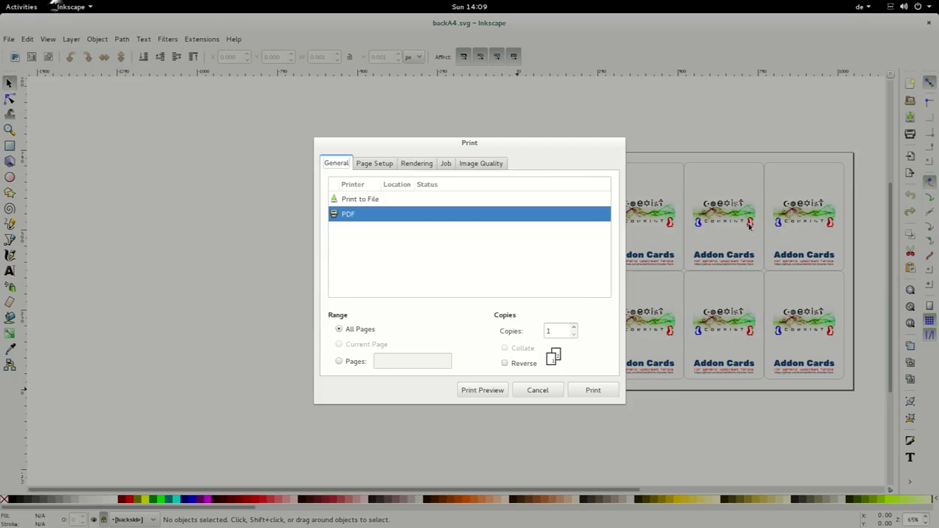
{"action": "key", "text": "Return"}
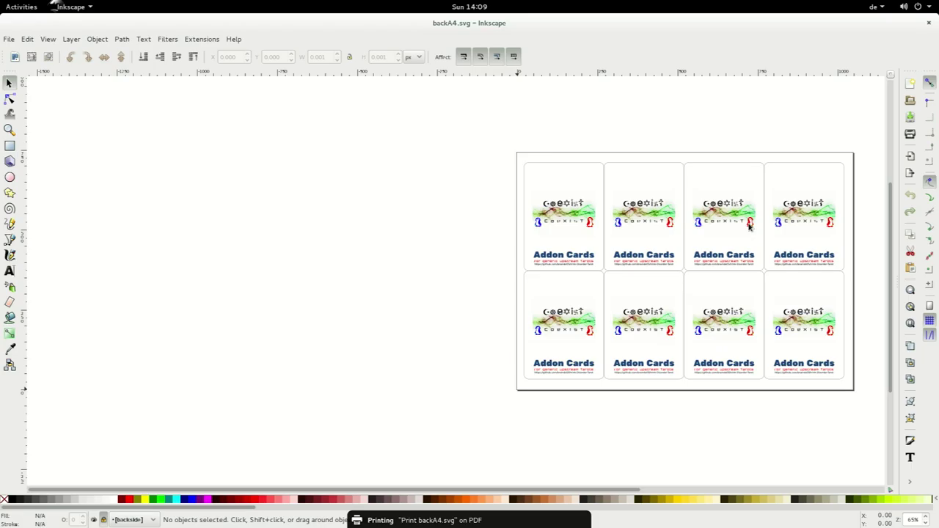
{"action": "key", "text": "ctrl+w"}
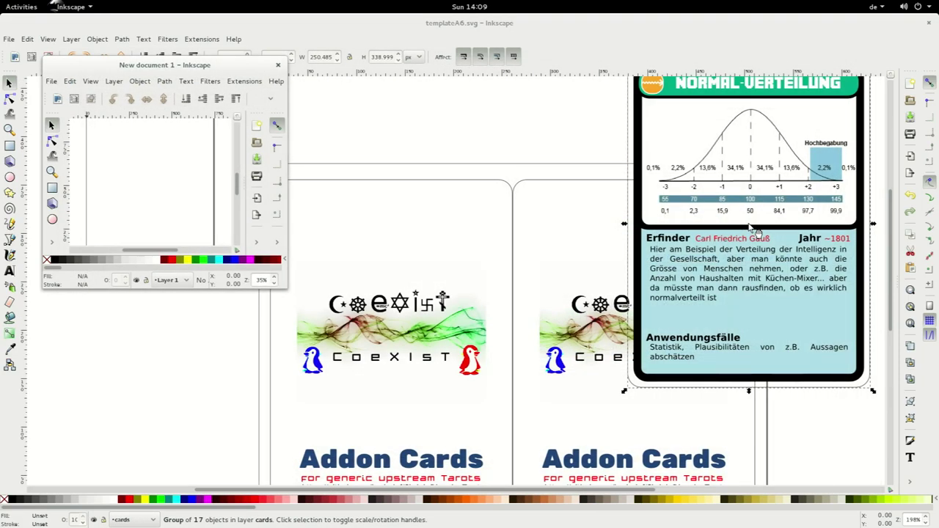
Step: Print templateA4.svg on the PDF printer at a resolution of 2400 DPI
{"action": "key", "text": "ctrl+w"}
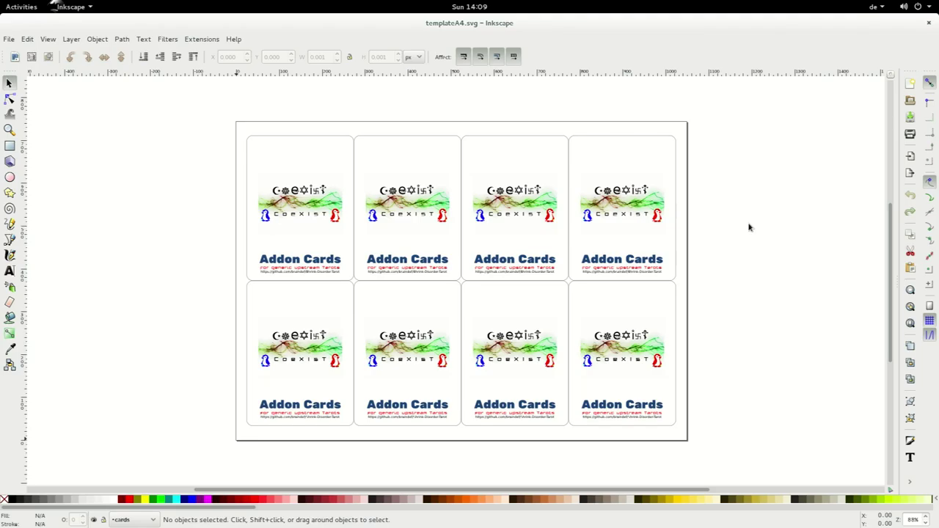
{"action": "key", "text": "ctrl+p"}
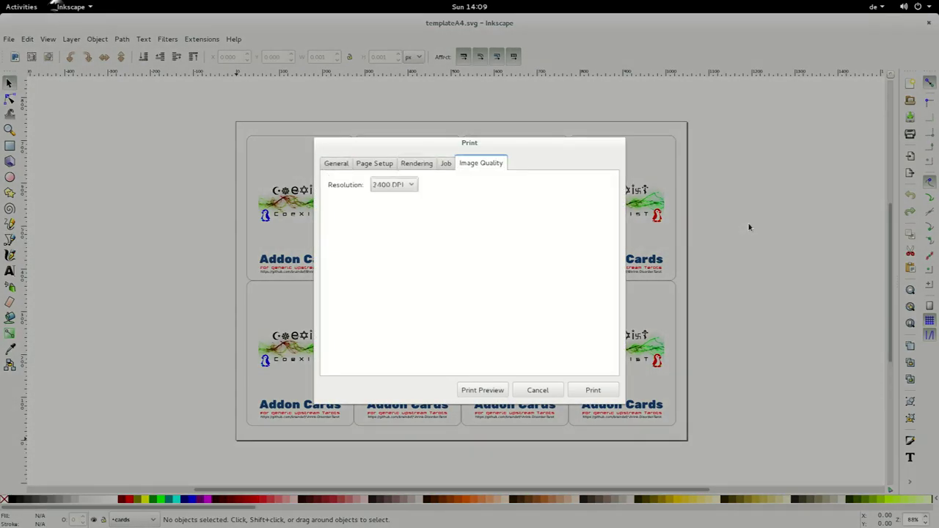
{"action": "key", "text": "Escape"}
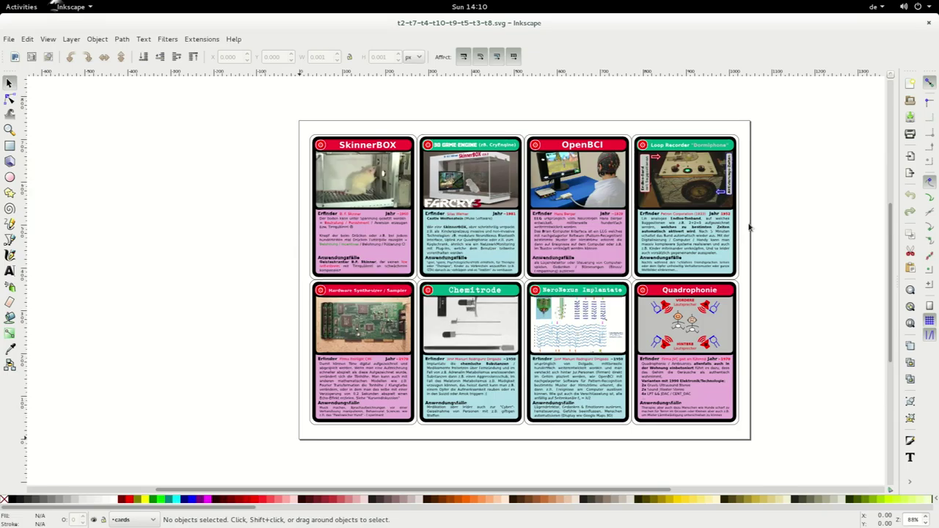
Step: Print the assembled eight-card sheet t2-t7-t4-t10-t9-t5-t3-t8.svg on the PDF printer and close it
{"action": "key", "text": "ctrl+p"}
{"action": "key", "text": "Escape"}
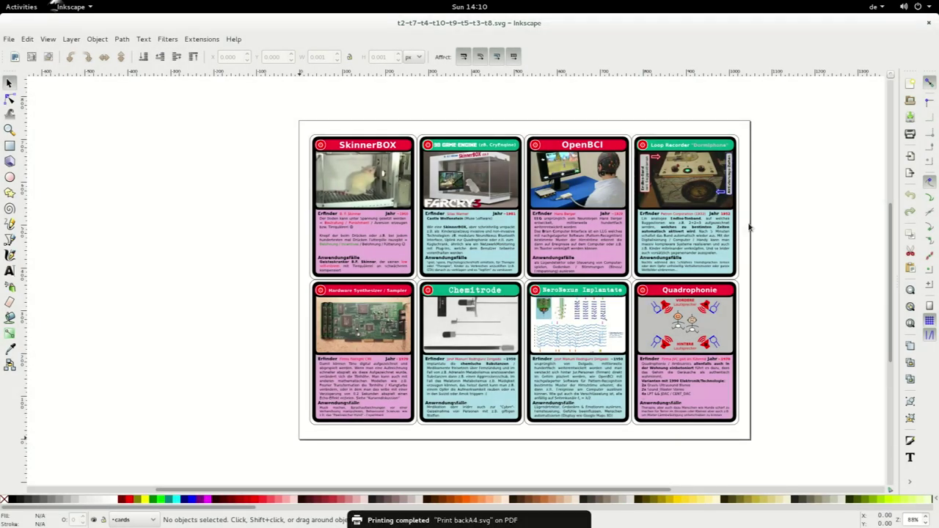
{"action": "key", "text": "ctrl+w"}
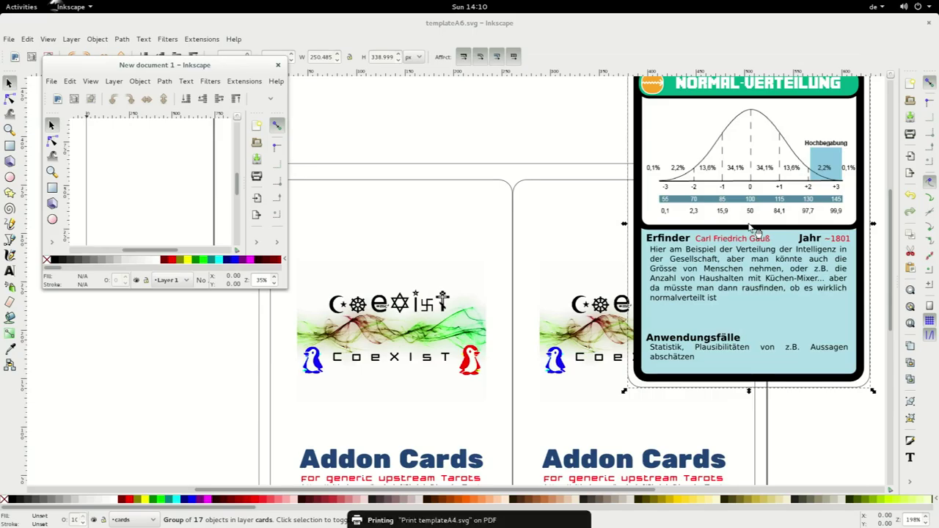
Step: Switch to the terminal and check the script's PDF printing progress
{"action": "key", "text": "alt+Tab"}
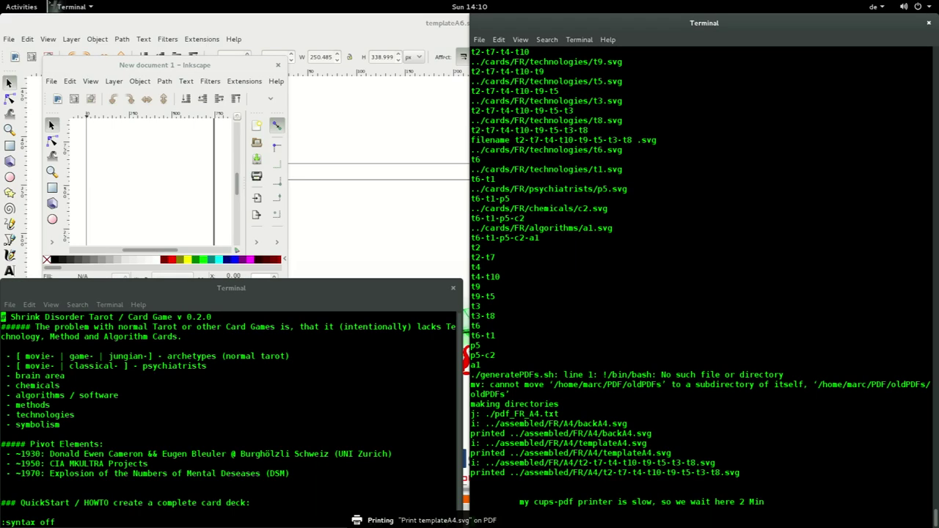
{"action": "left_click_drag", "start_coordinate": [769, 509], "coordinate": [538, 503]}
{"action": "left_click", "coordinate": [690, 512]}
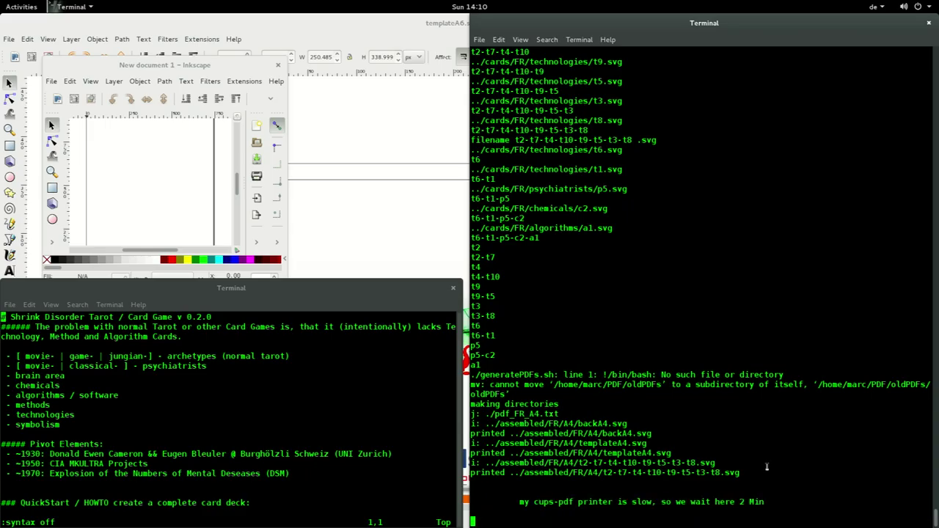
Step: Close the blank Inkscape document and place two copies of the Normal-Verteilung card on the templateA6.svg page
{"action": "key", "text": "alt+Tab"}
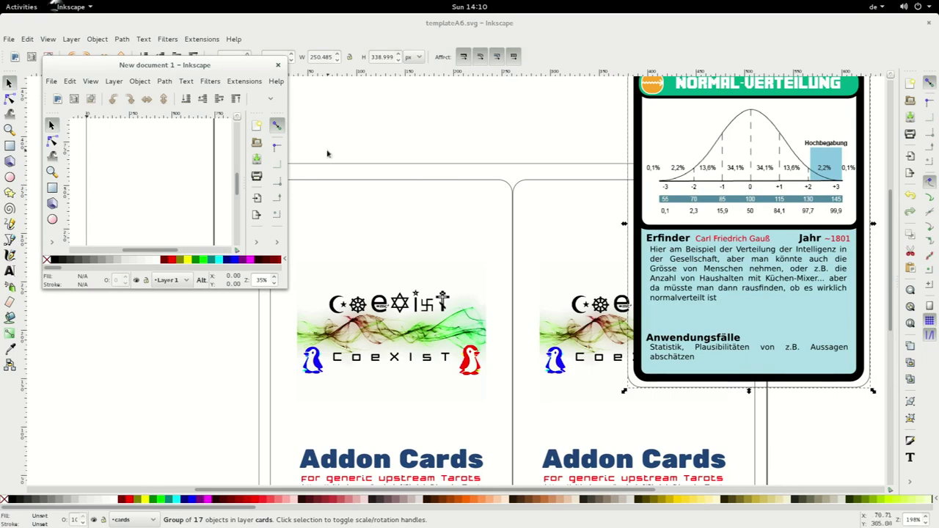
{"action": "left_click", "coordinate": [278, 65]}
{"action": "left_click_drag", "start_coordinate": [719, 151], "coordinate": [570, 232]}
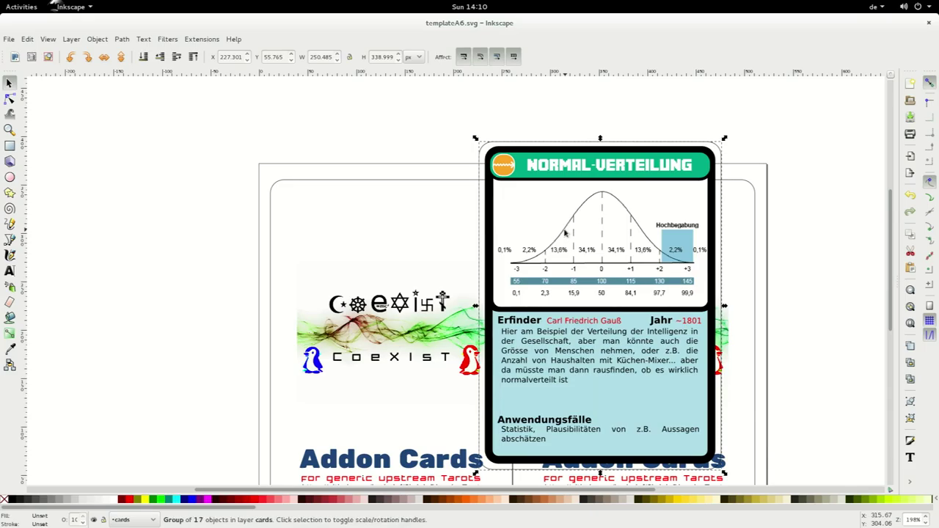
{"action": "key", "text": "ctrl+v"}
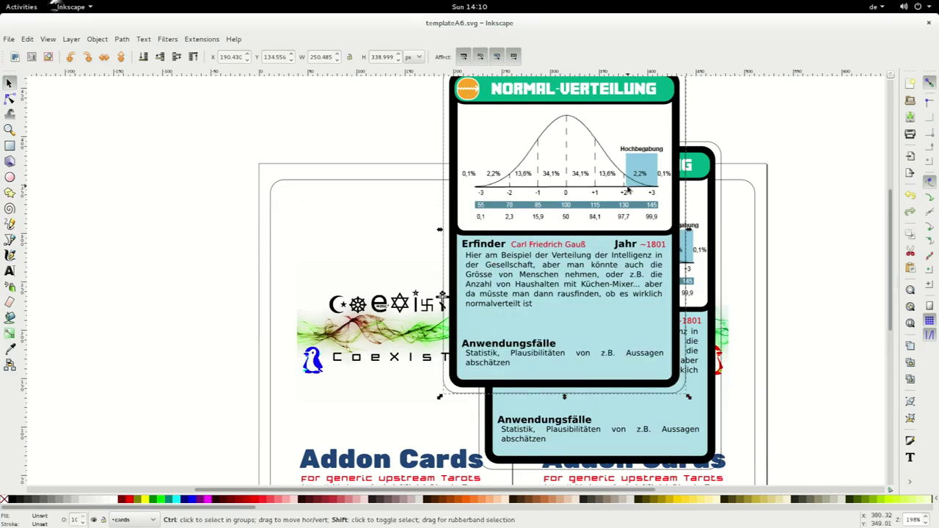
Step: Select both Normal-Verteilung card groups and centre them vertically and horizontally on the page
{"action": "key", "text": "ctrl+shift+a"}
{"action": "left_click", "coordinate": [827, 130]}
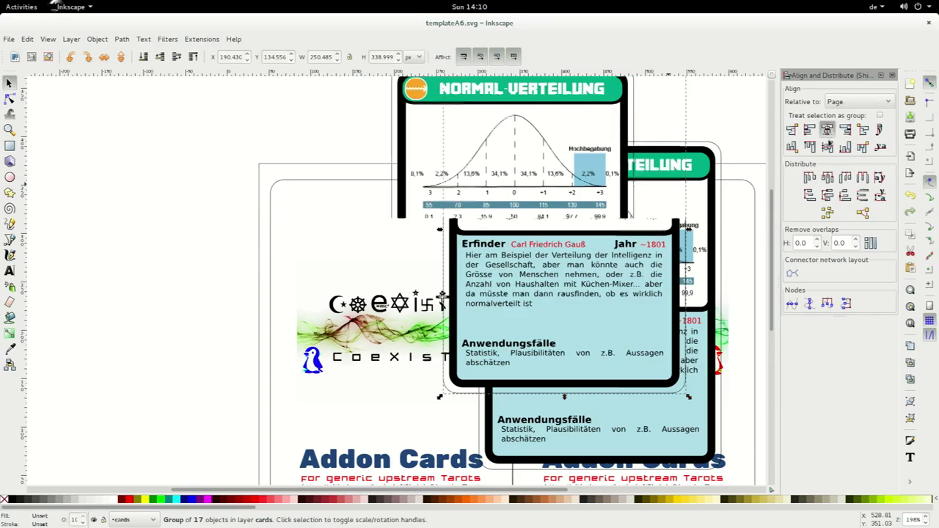
{"action": "left_click", "coordinate": [827, 147]}
{"action": "left_click", "coordinate": [720, 105]}
{"action": "key", "text": "ctrl+a"}
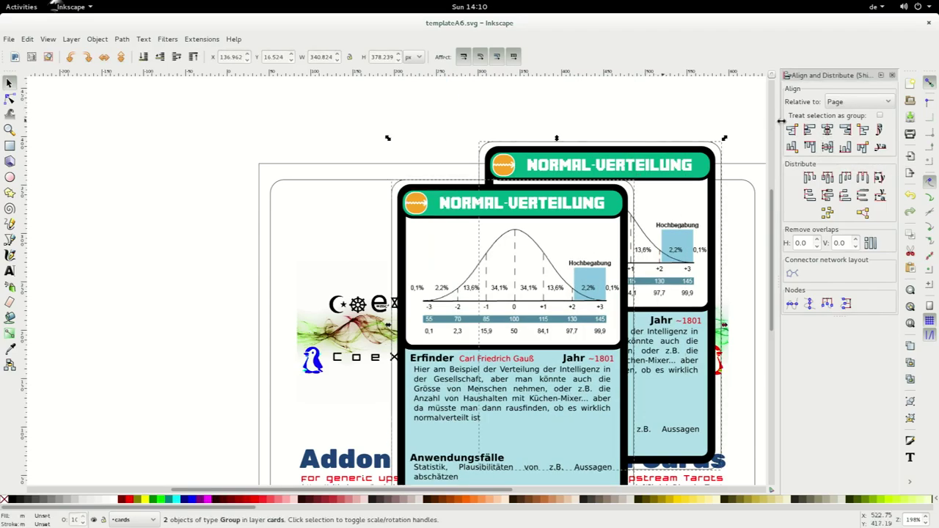
{"action": "left_click", "coordinate": [827, 146]}
{"action": "left_click", "coordinate": [826, 130]}
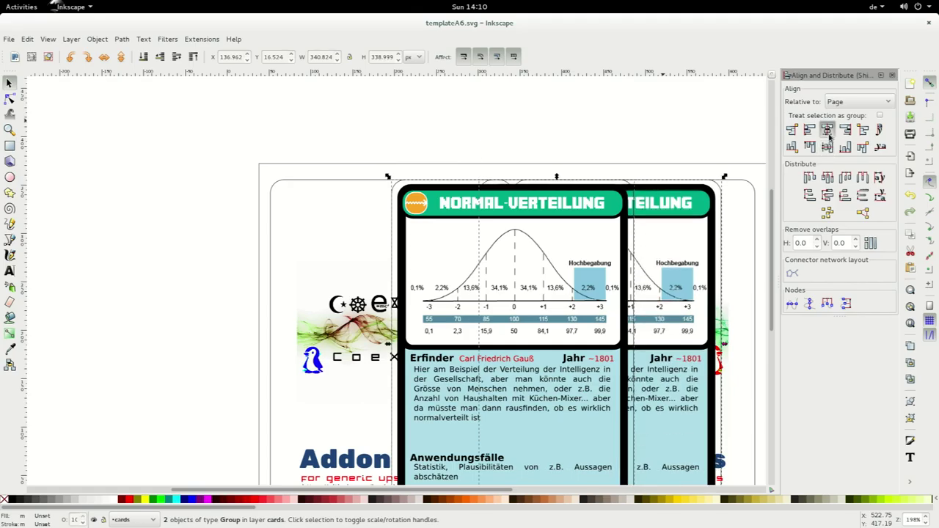
Step: Remove the overlap between the two Normal-Verteilung cards and save the sheet as last.svg in the A6 folder
{"action": "left_click", "coordinate": [871, 242]}
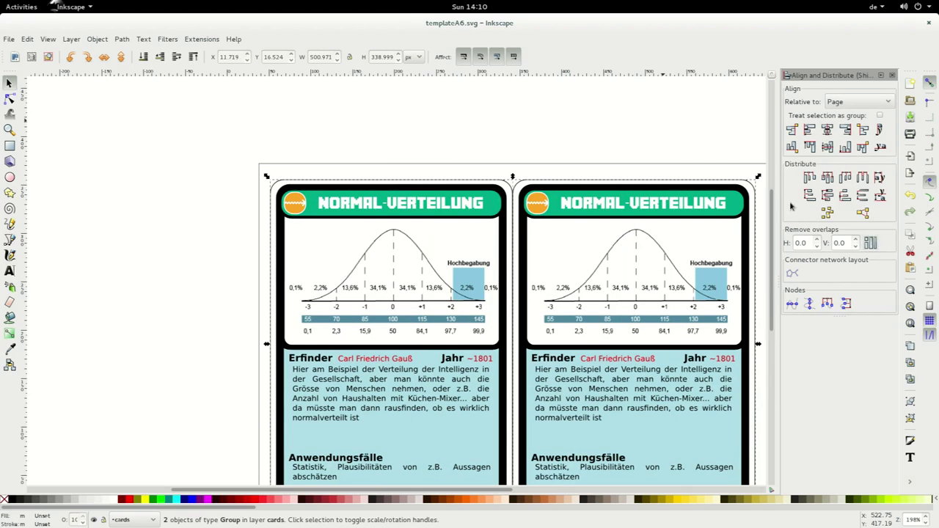
{"action": "key", "text": "ctrl+shift+s"}
{"action": "left_click", "coordinate": [348, 136]}
{"action": "left_click_drag", "start_coordinate": [362, 136], "coordinate": [280, 133]}
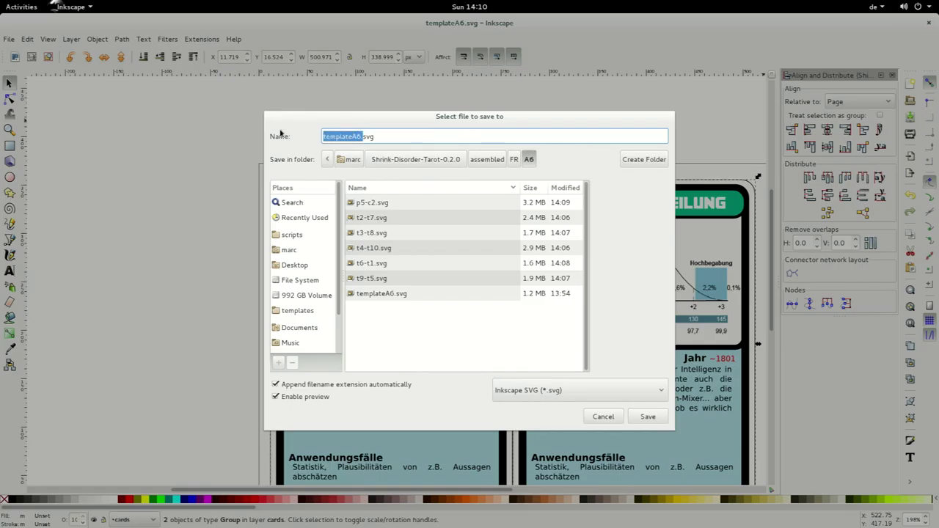
{"action": "type", "text": "last"}
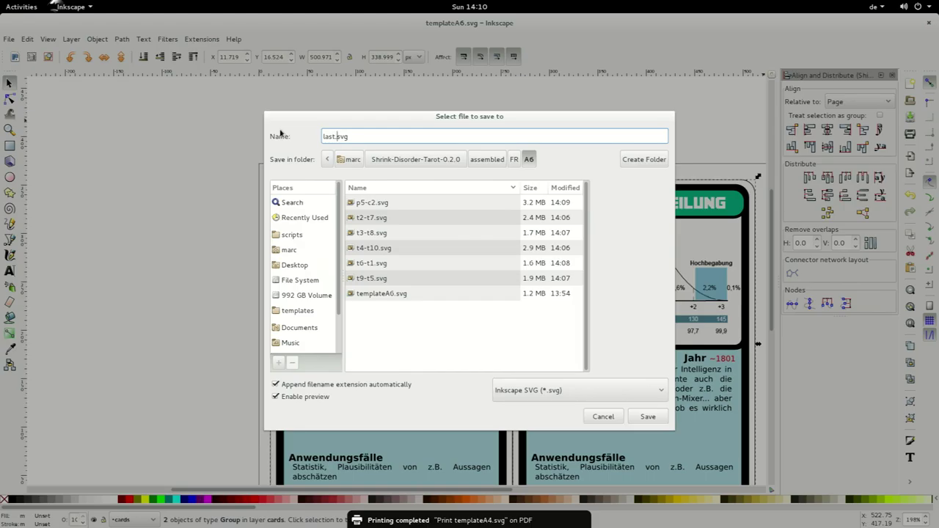
{"action": "left_click", "coordinate": [650, 417]}
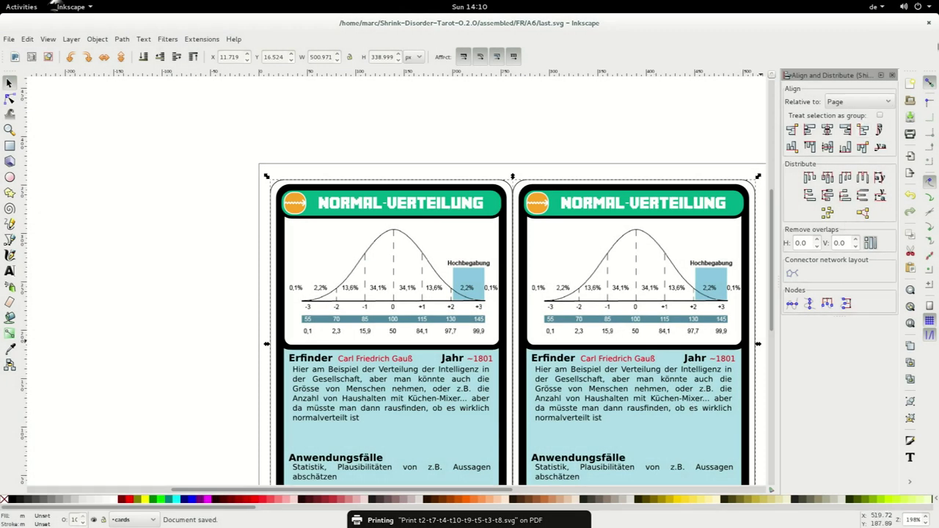
Step: Close last.svg and the blank new document, and close templateA4.svg without saving its changes
{"action": "left_click", "coordinate": [929, 23]}
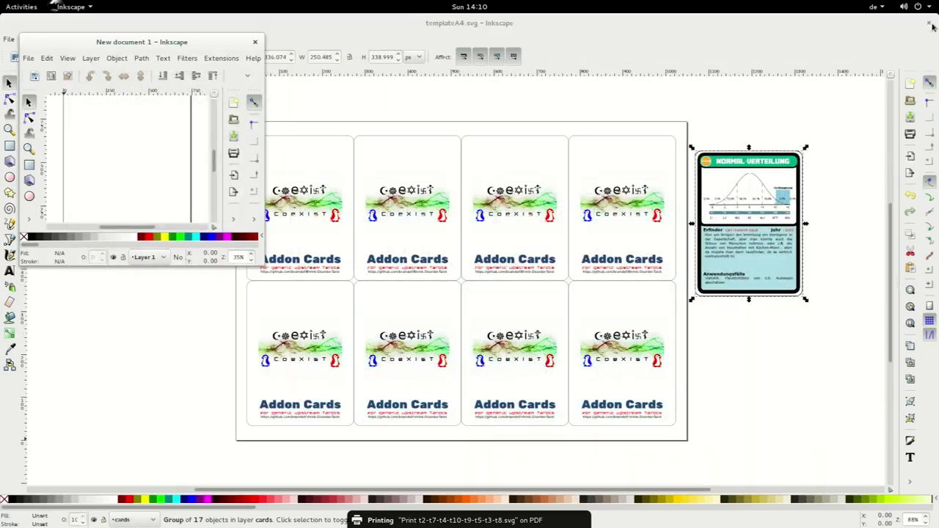
{"action": "left_click", "coordinate": [255, 42]}
{"action": "left_click", "coordinate": [928, 23]}
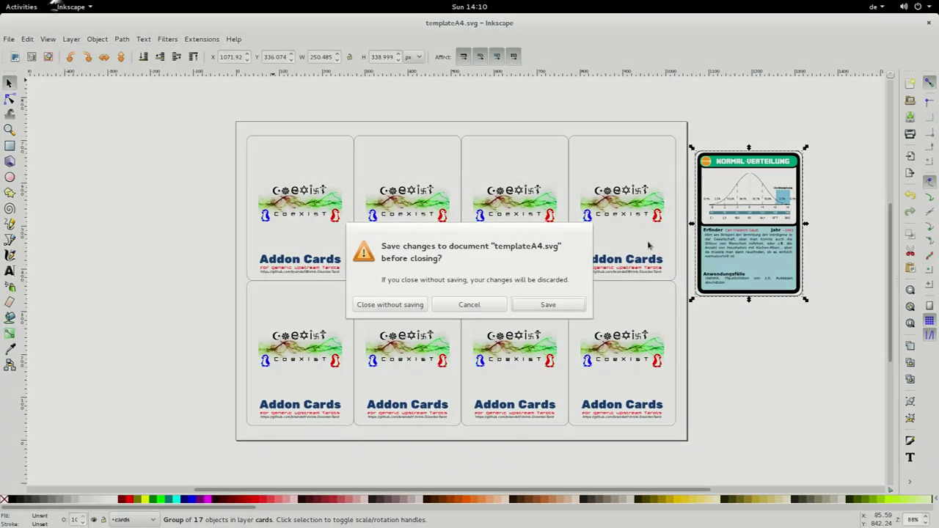
{"action": "left_click", "coordinate": [400, 309]}
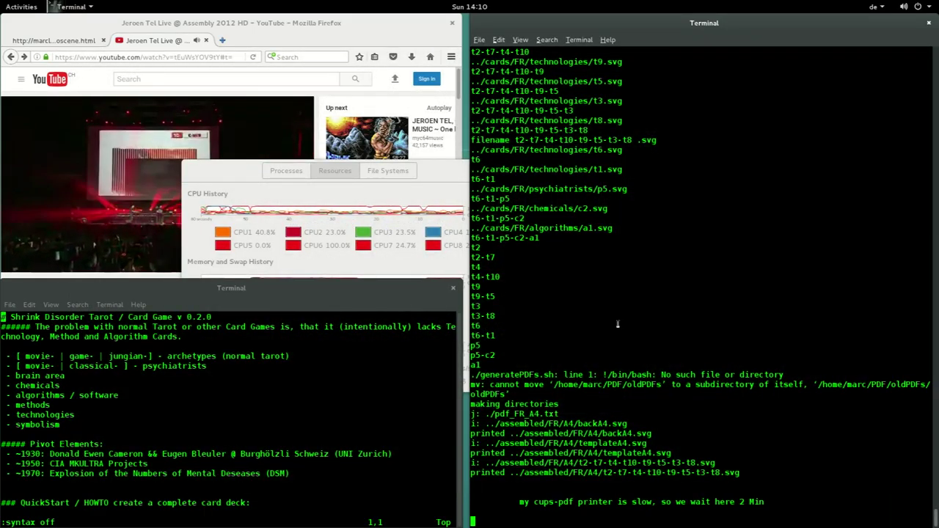
{"action": "left_click_drag", "start_coordinate": [766, 502], "coordinate": [663, 501]}
{"action": "left_click", "coordinate": [691, 500]}
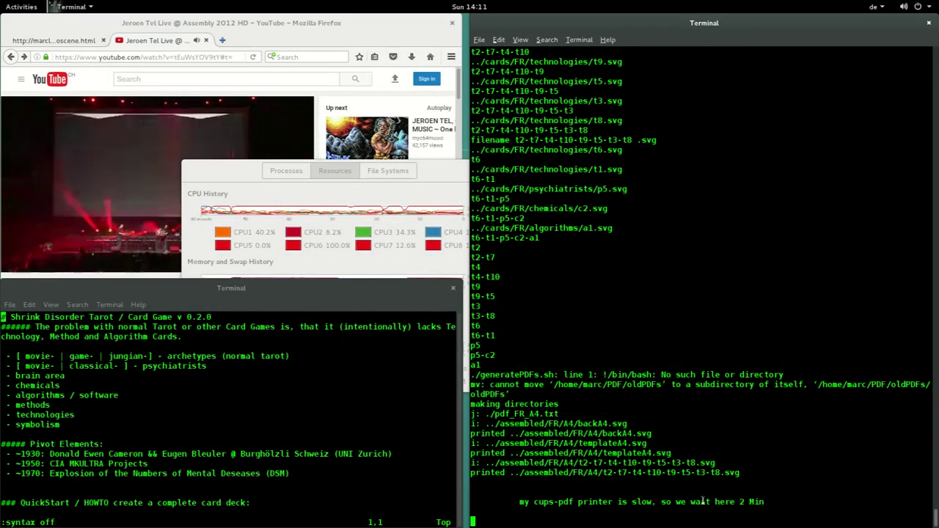
{"action": "double_click", "coordinate": [704, 501]}
{"action": "left_click_drag", "start_coordinate": [711, 501], "coordinate": [687, 501]}
{"action": "left_click", "coordinate": [766, 501]}
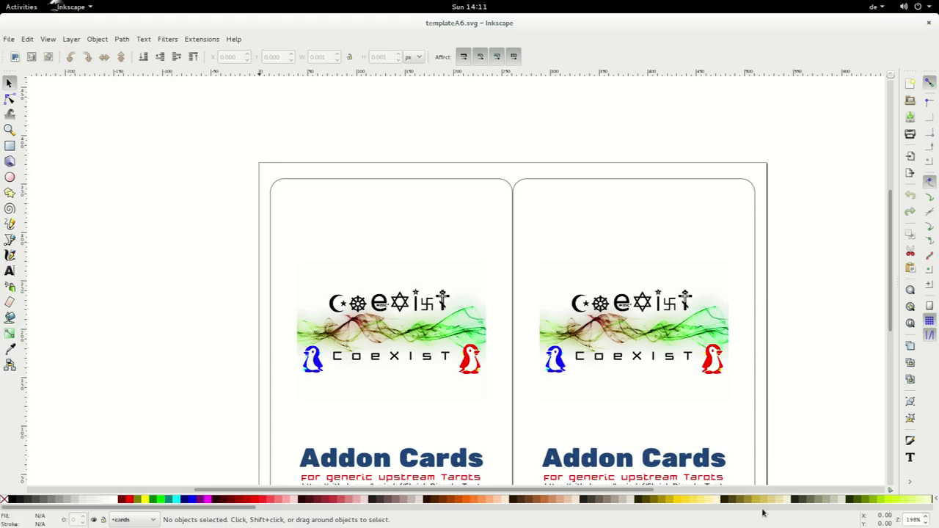
Step: Print the A6 sheets templateA6.svg, t6-t1.svg and p5-c2.svg on the PDF printer at 300 DPI
{"action": "key", "text": "ctrl+p"}
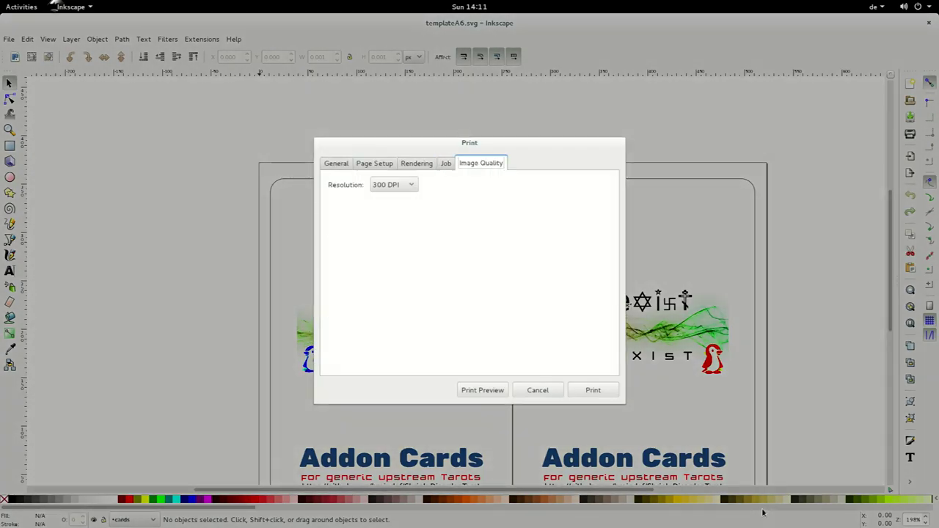
{"action": "key", "text": "Escape"}
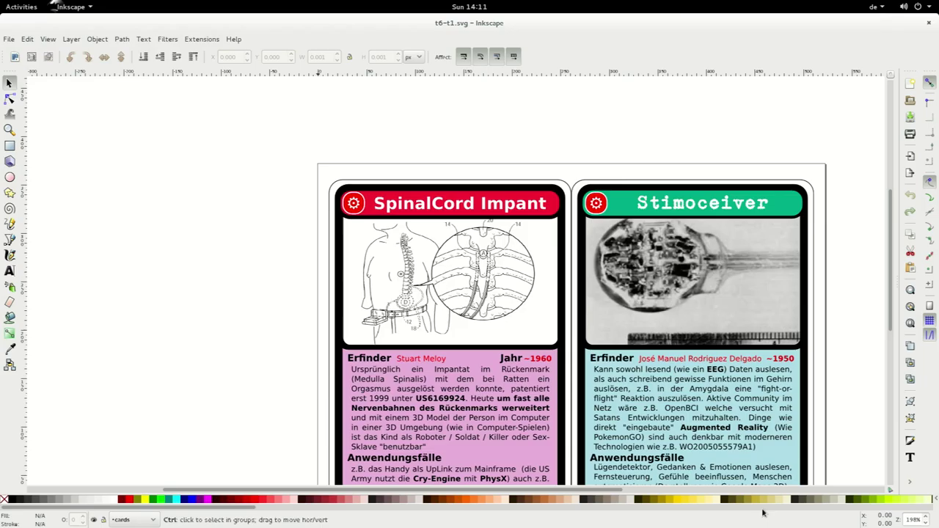
{"action": "key", "text": "ctrl+p"}
{"action": "key", "text": "Return"}
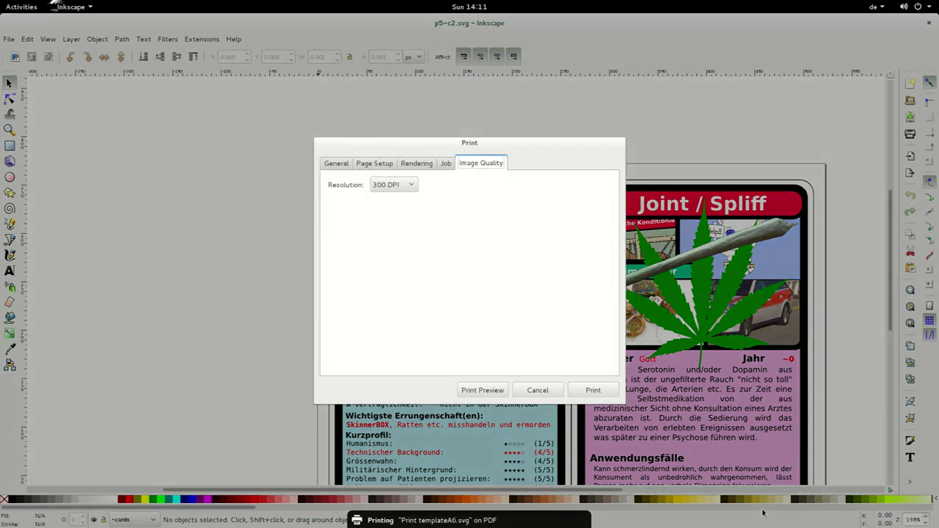
{"action": "key", "text": "Return"}
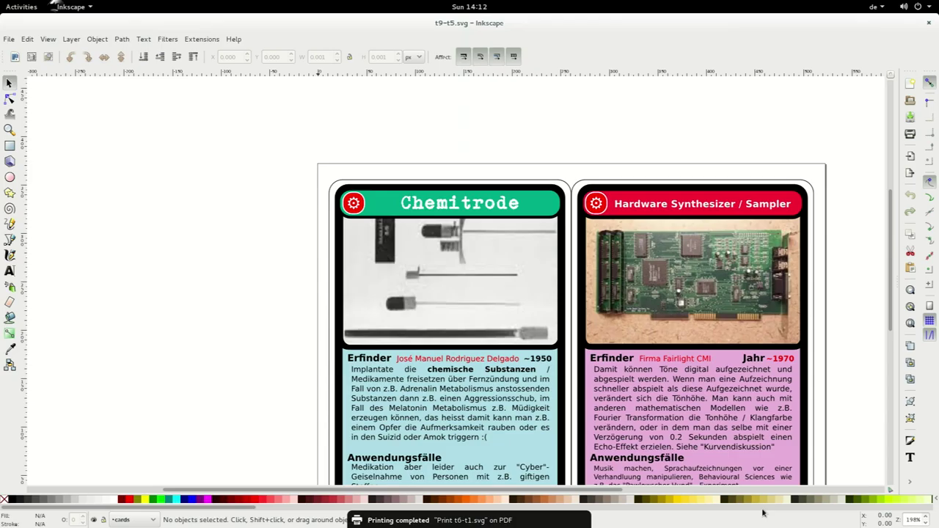
Step: Print the remaining A6 sheets t9-t5.svg, t4-t10.svg, t3-t8.svg and t2-t7.svg on the PDF printer
{"action": "key", "text": "ctrl+p"}
{"action": "key", "text": "ctrl+Page_Down"}
{"action": "key", "text": "ctrl+Page_Down"}
{"action": "key", "text": "ctrl+Page_Down"}
{"action": "key", "text": "ctrl+Page_Down"}
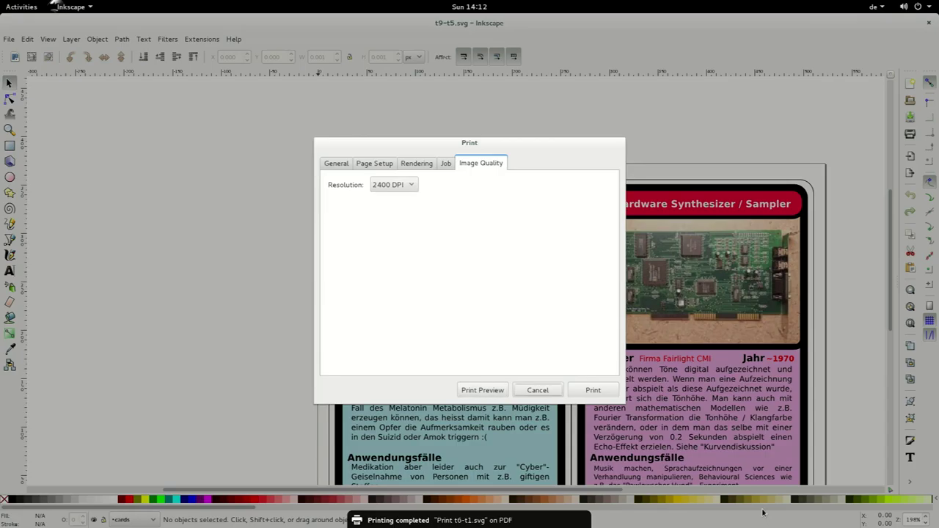
{"action": "key", "text": "Return"}
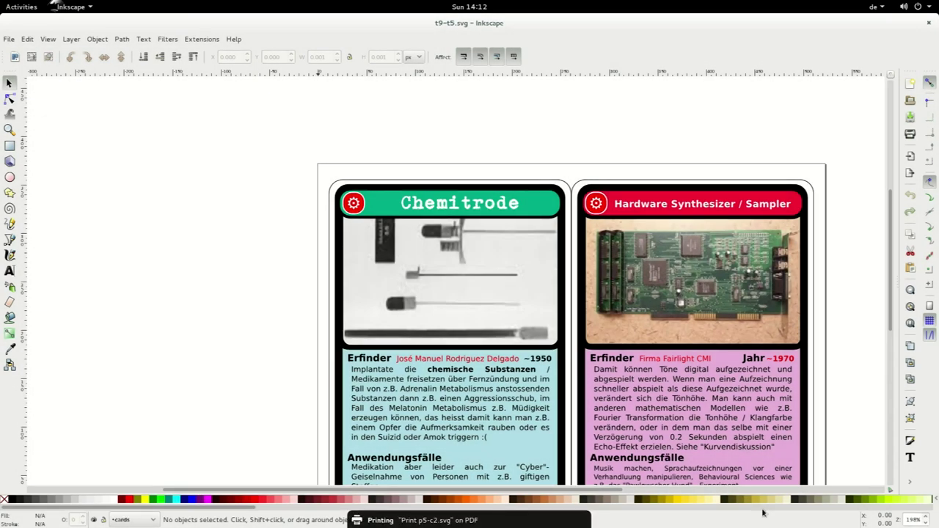
{"action": "key", "text": "ctrl+q"}
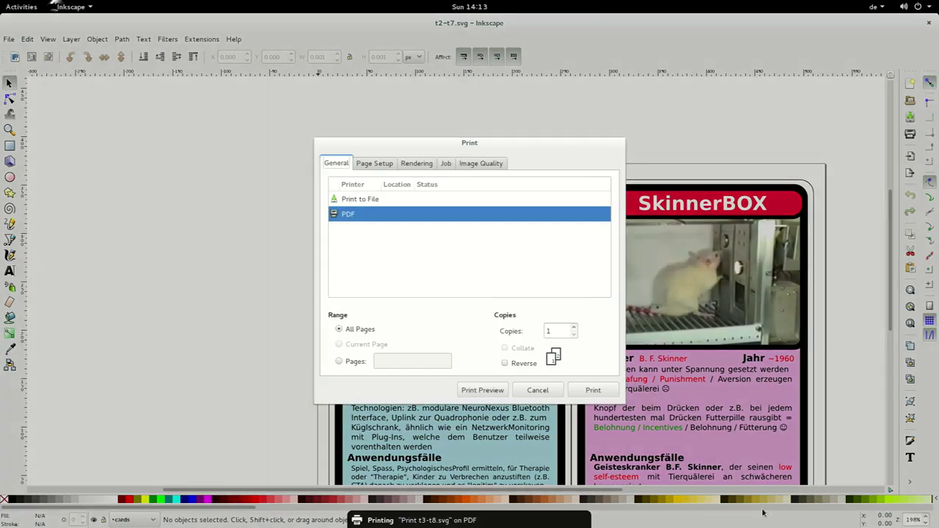
{"action": "key", "text": "Return"}
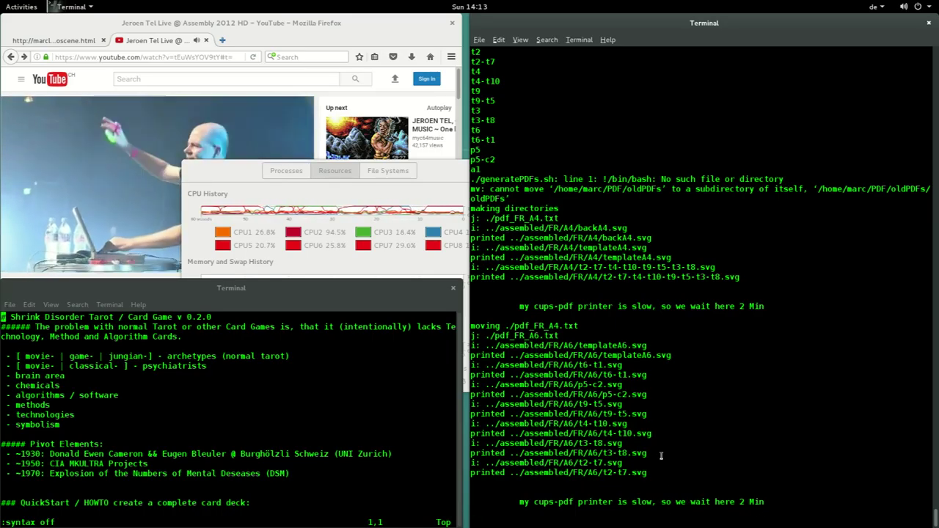
Step: Close the System Monitor window and return to the terminal running the PDF generation script
{"action": "left_click", "coordinate": [432, 190]}
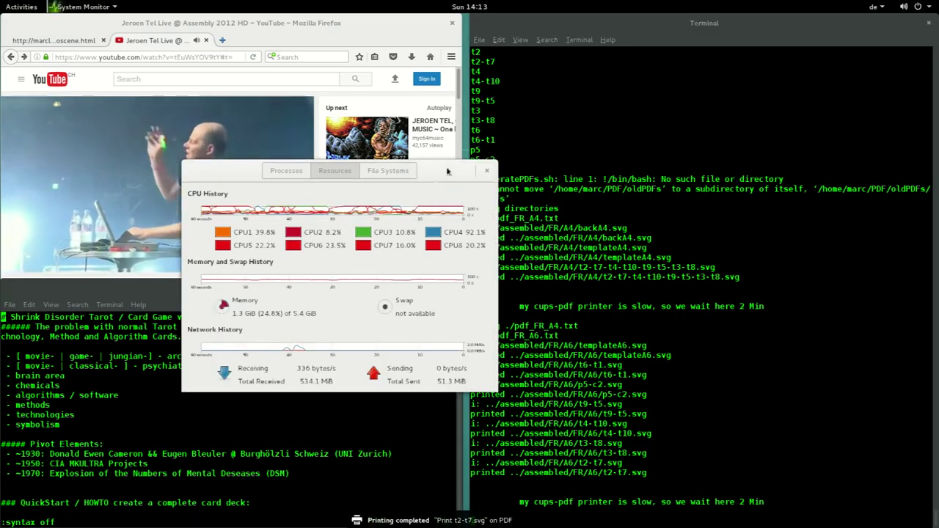
{"action": "left_click", "coordinate": [487, 171]}
{"action": "left_click", "coordinate": [482, 523]}
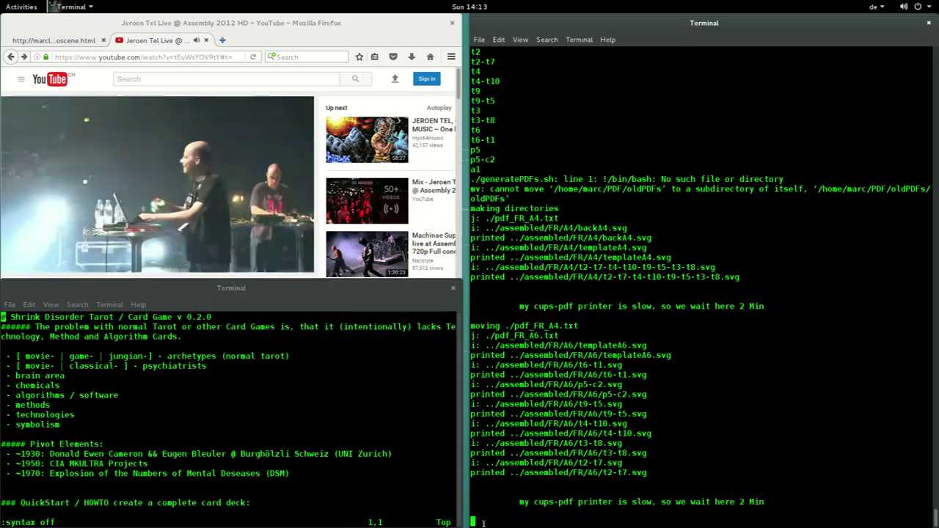